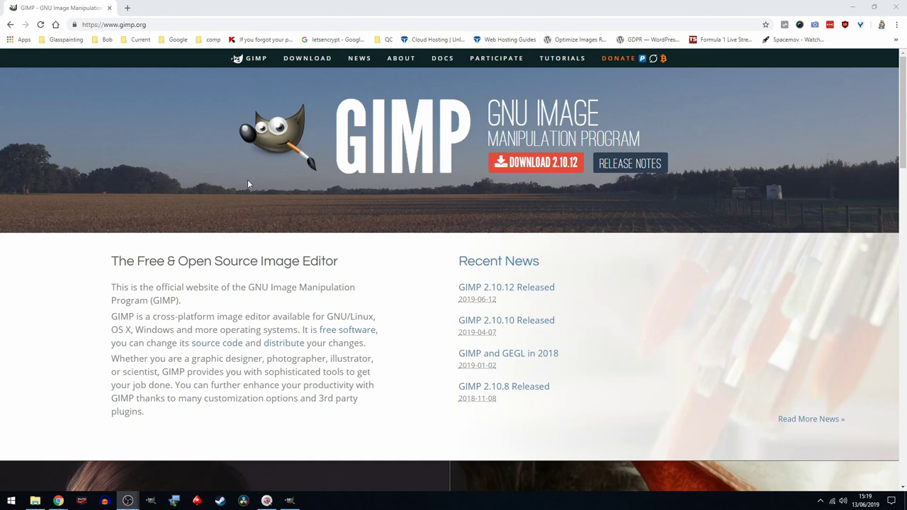
key("alt+Tab")
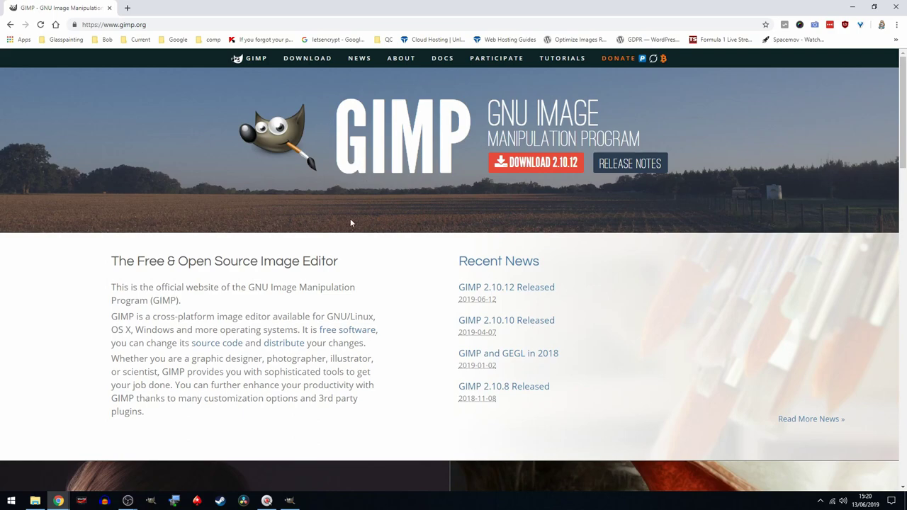
key("space")
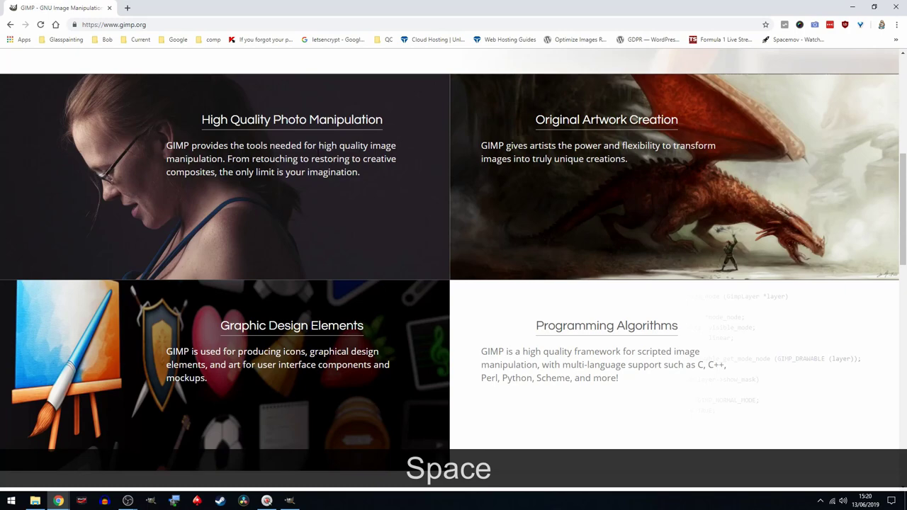
left_click(902, 229)
left_click_drag(902, 229, 902, 116)
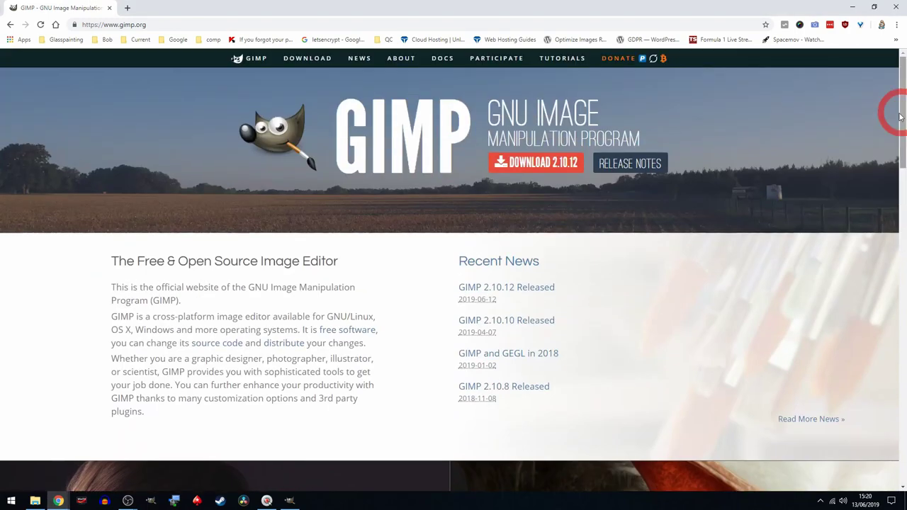
key("c")
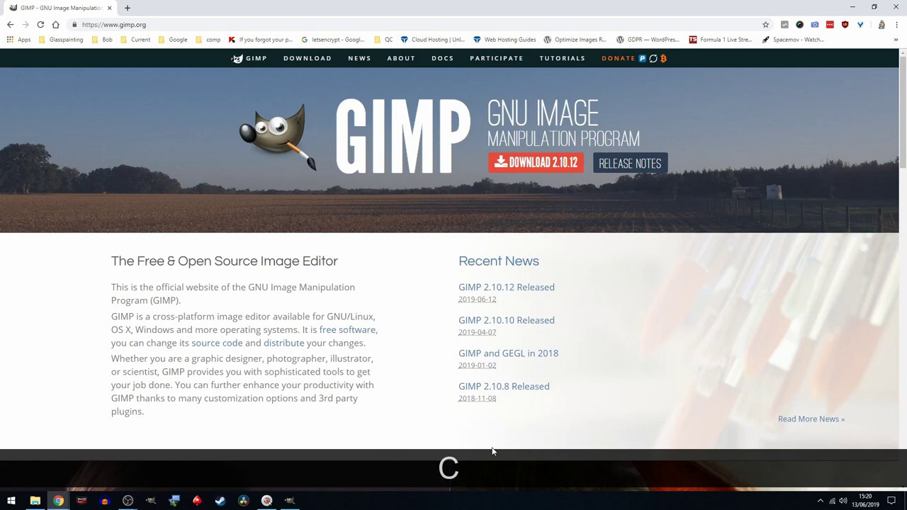
key("c")
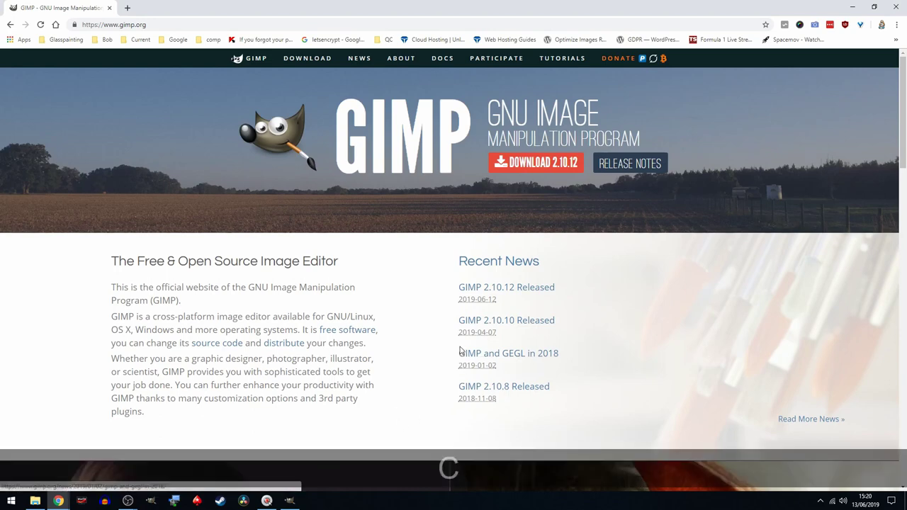
key("ctrl+c")
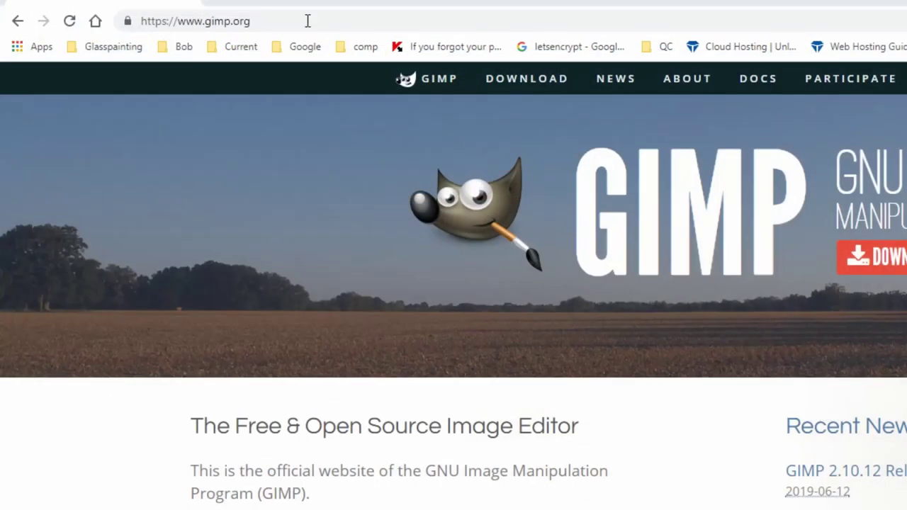
Step: Go to the gimp.org downloads page and scroll through the GIMP 2.10.10 Windows download options
left_click(82, 22)
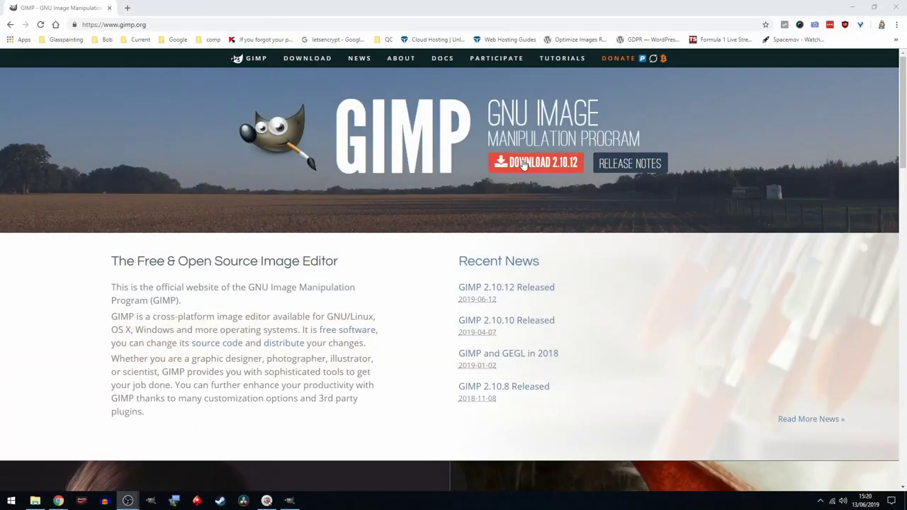
left_click(524, 164)
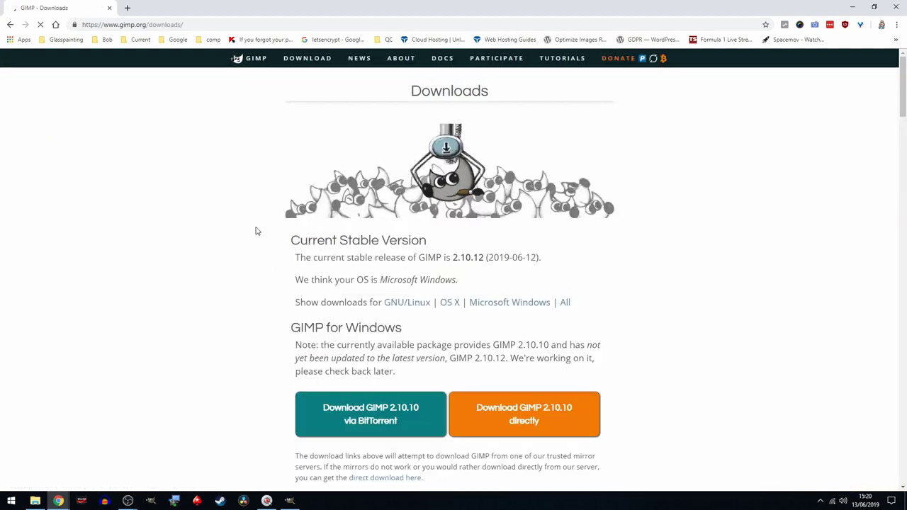
scroll(333, 262, "down", 1)
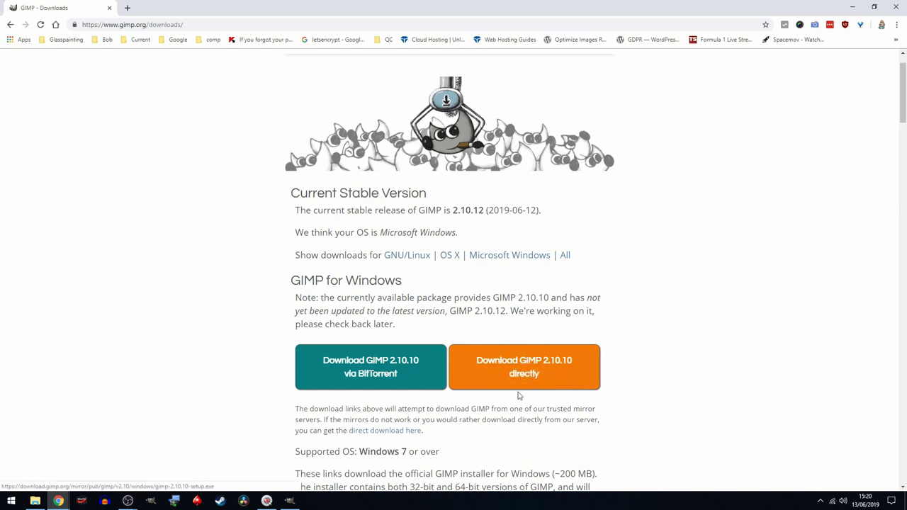
scroll(532, 401, "down", 1)
left_click(628, 280)
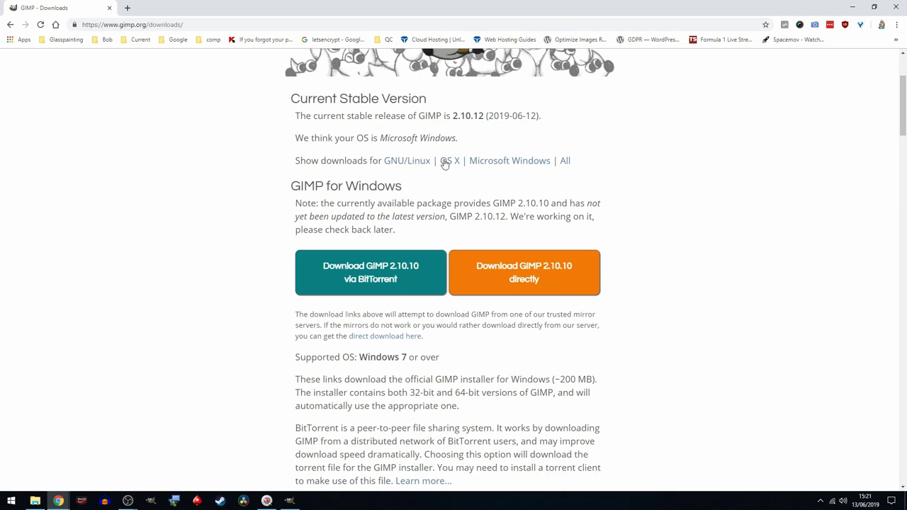
scroll(654, 267, "down", 8)
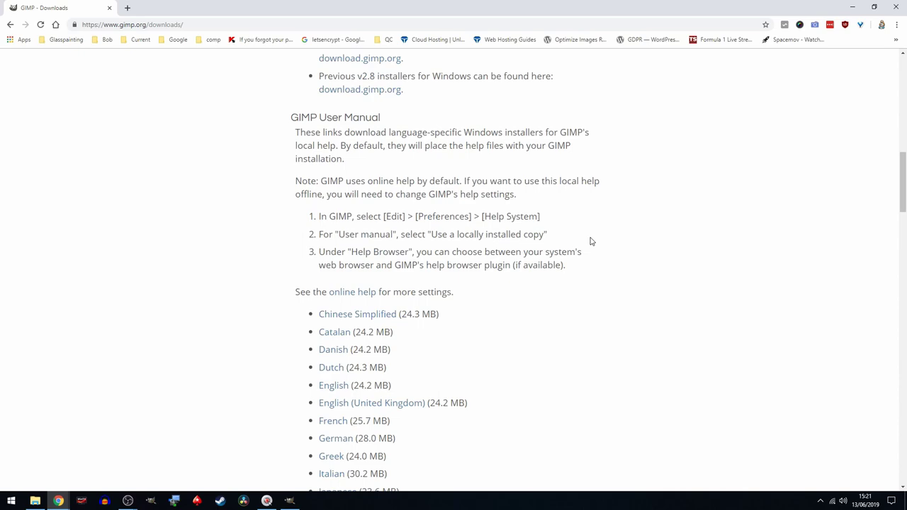
scroll(592, 242, "down", 3)
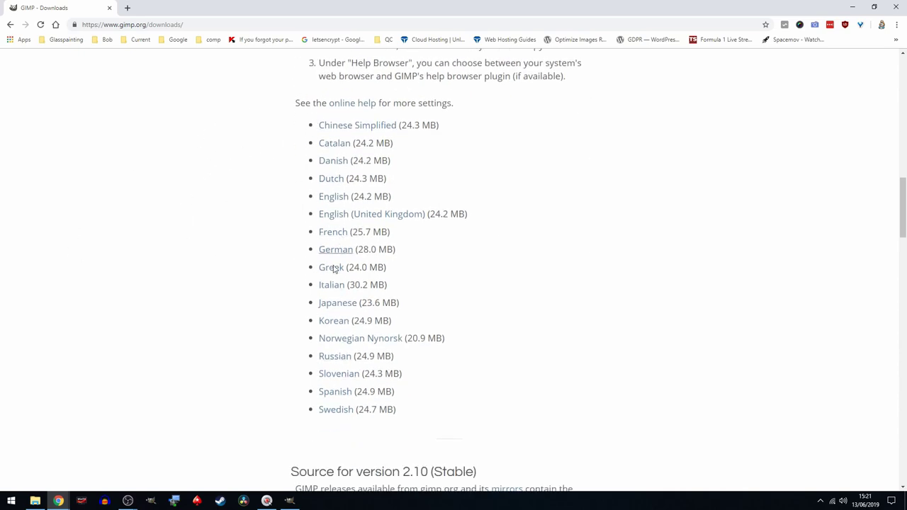
scroll(496, 319, "up", 9)
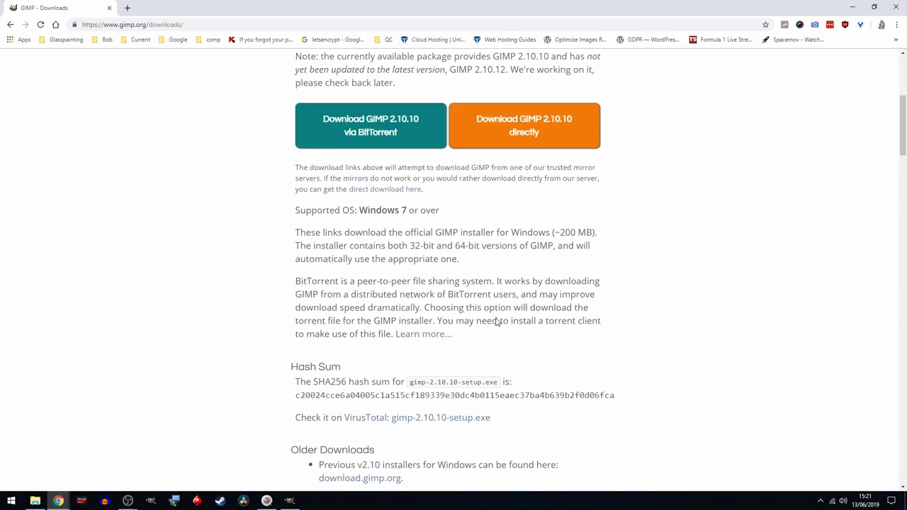
scroll(496, 321, "up", 3)
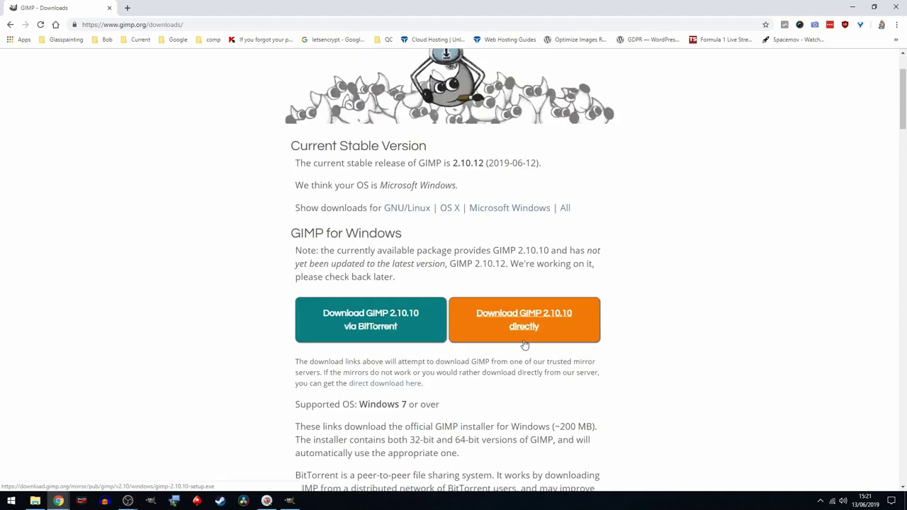
Step: Minimise Chrome and rearrange GIMP's main, toolbox and brushes/layers windows
left_click(852, 7)
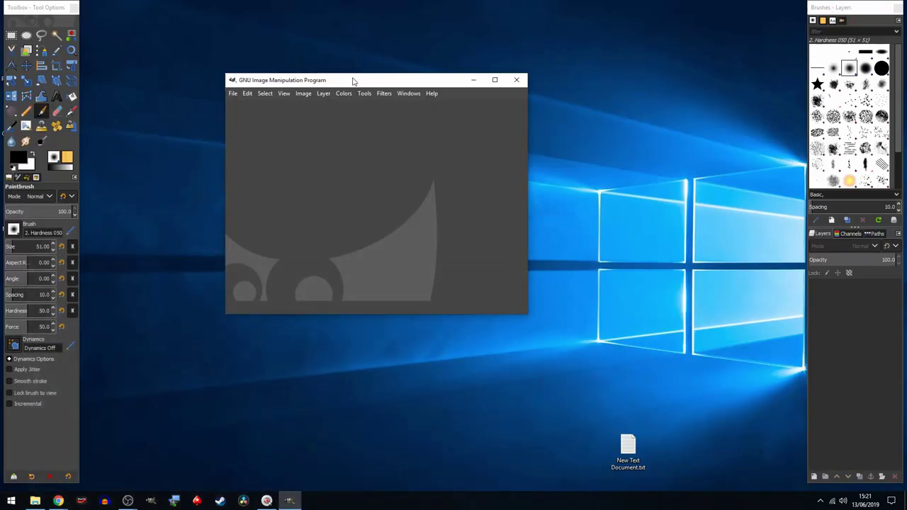
left_click_drag(354, 81, 320, 111)
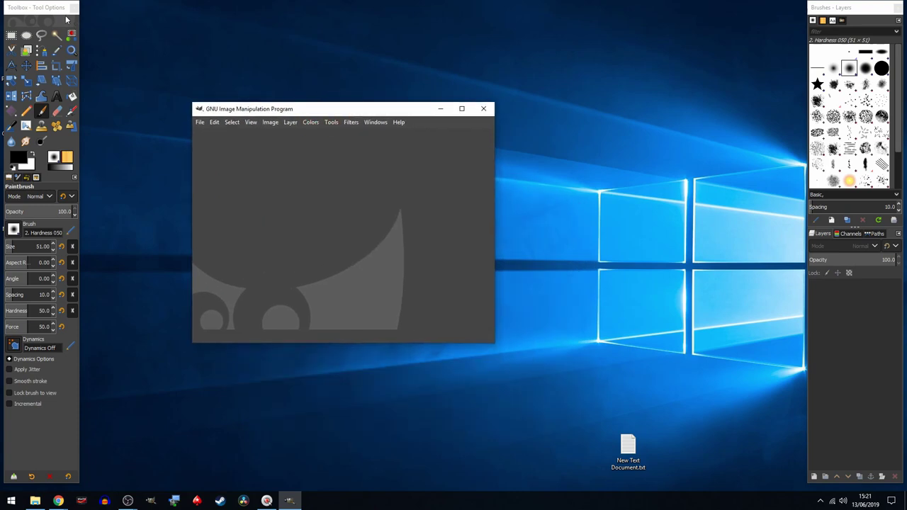
mouse_move(54, 8)
left_mouse_down()
mouse_move(103, 26)
mouse_move(43, 10)
left_mouse_up()
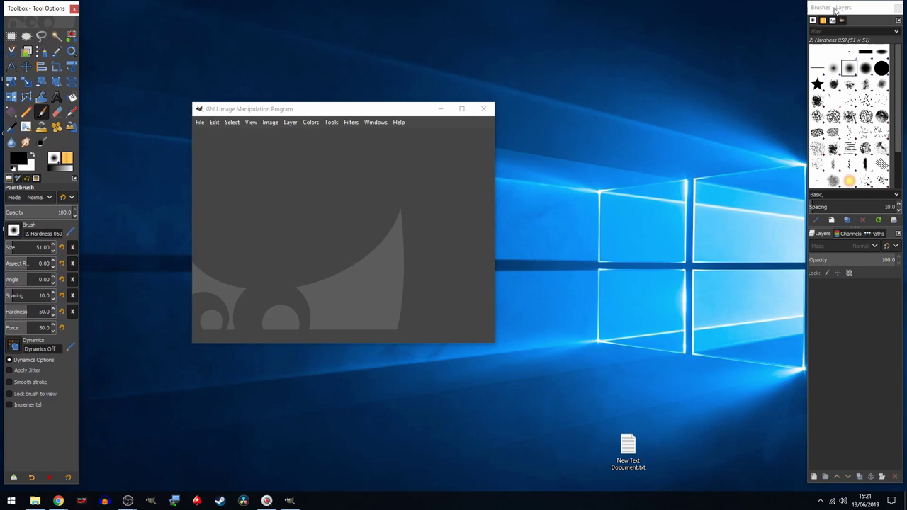
mouse_move(835, 9)
left_mouse_down()
mouse_move(810, 21)
mouse_move(831, 15)
left_mouse_up()
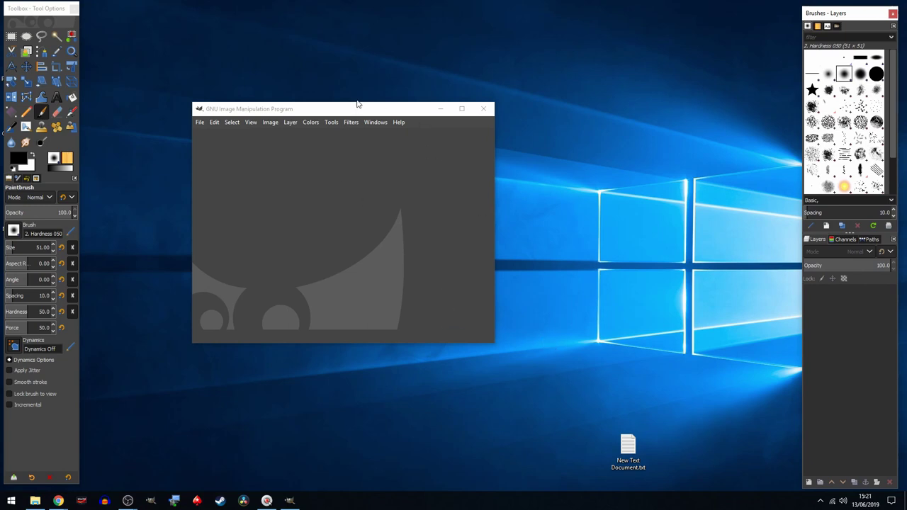
left_click_drag(359, 108, 388, 116)
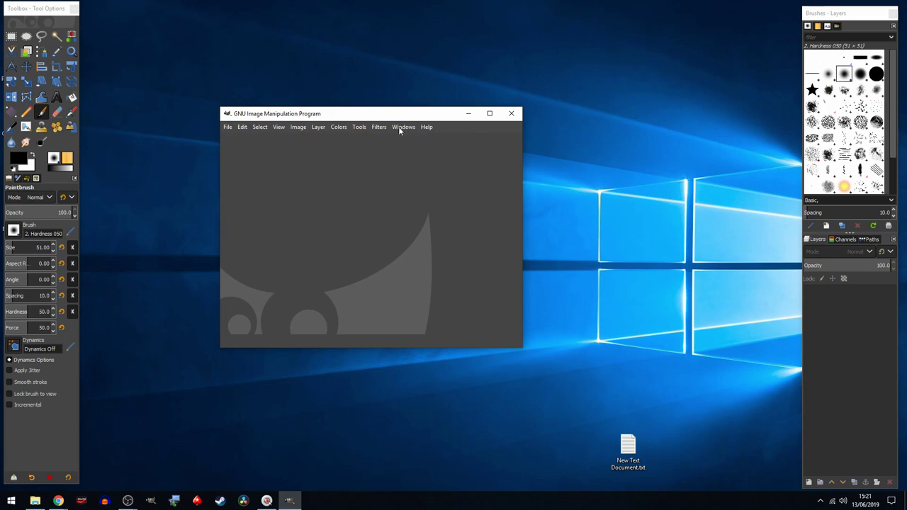
Step: Turn on Single-Window Mode and maximise the combined GIMP window
left_click(399, 126)
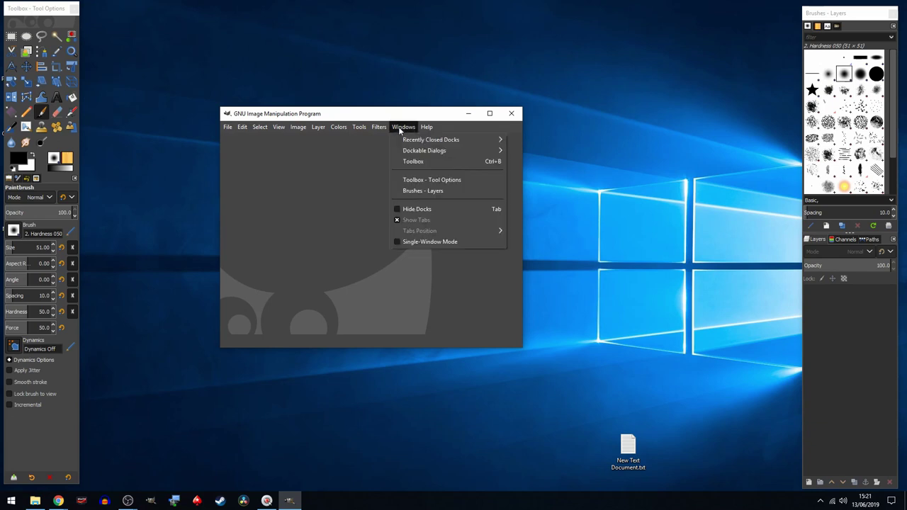
left_click(398, 126)
left_click(398, 126)
left_click(413, 242)
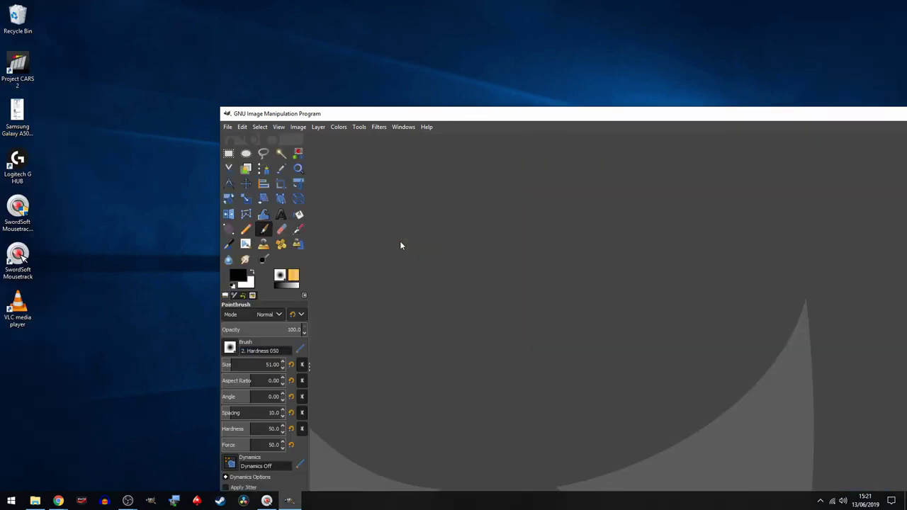
left_click_drag(532, 116, 406, 60)
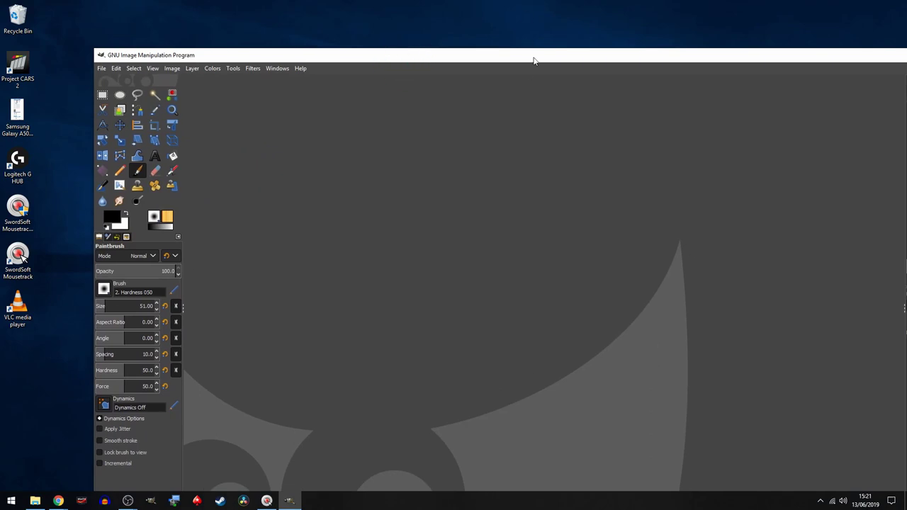
left_click_drag(534, 60, 418, 56)
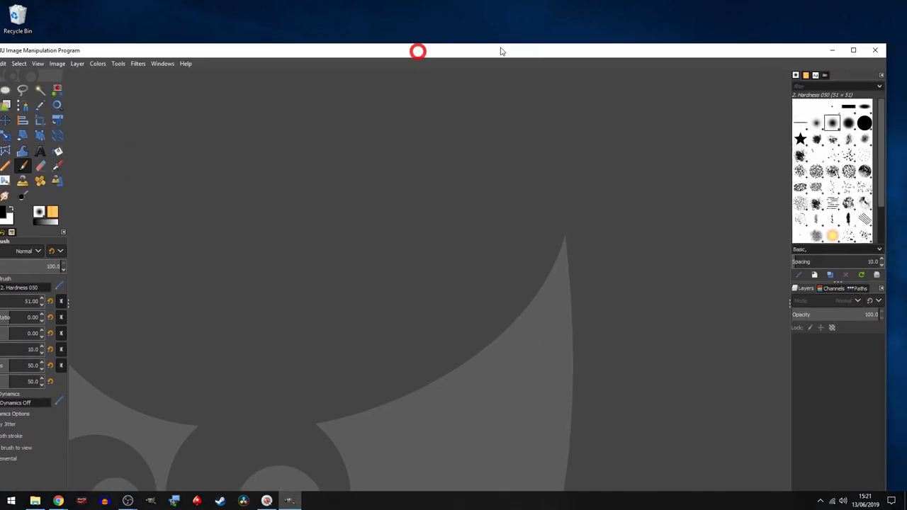
left_click(853, 50)
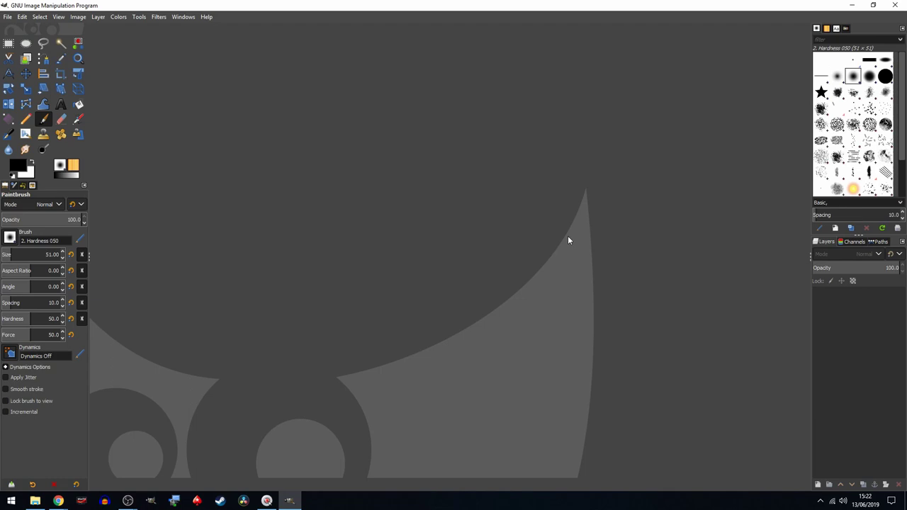
Step: In Preferences, try the Gray, Light and System themes, settle on Dark, then show Icon Theme
left_click(22, 17)
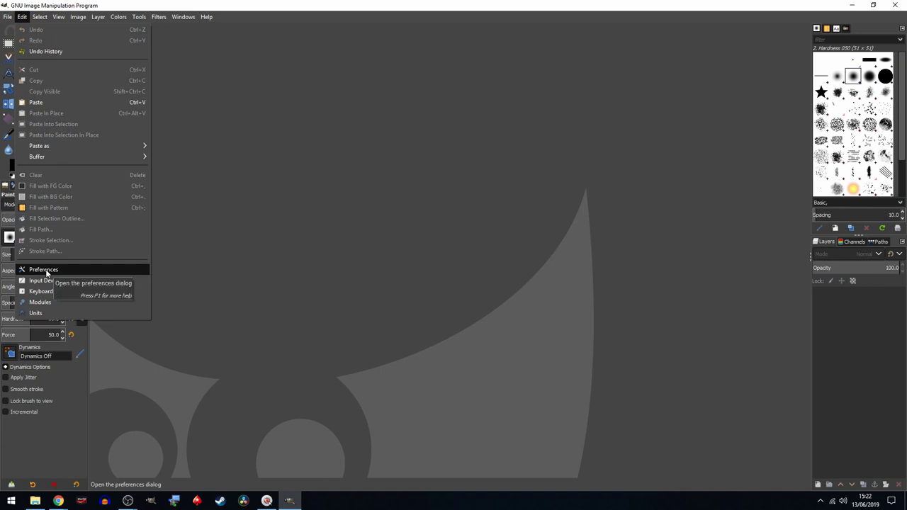
left_click(46, 273)
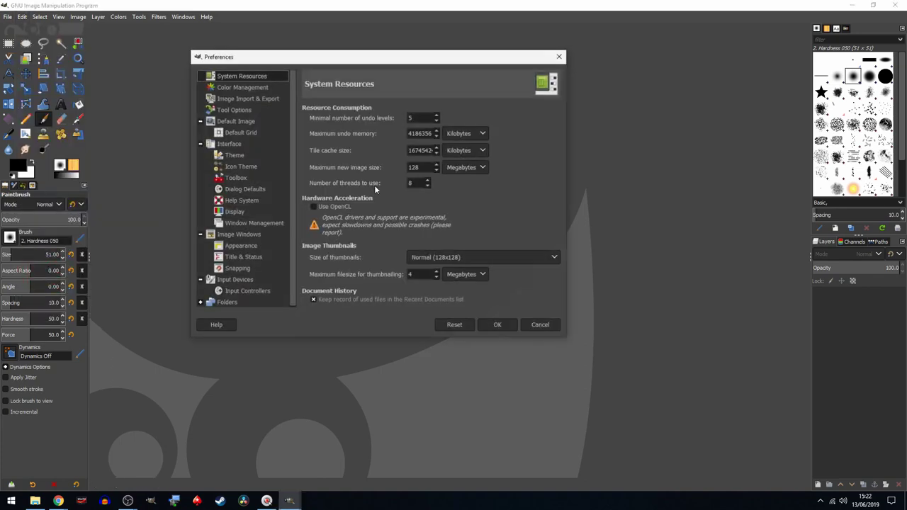
left_click(231, 156)
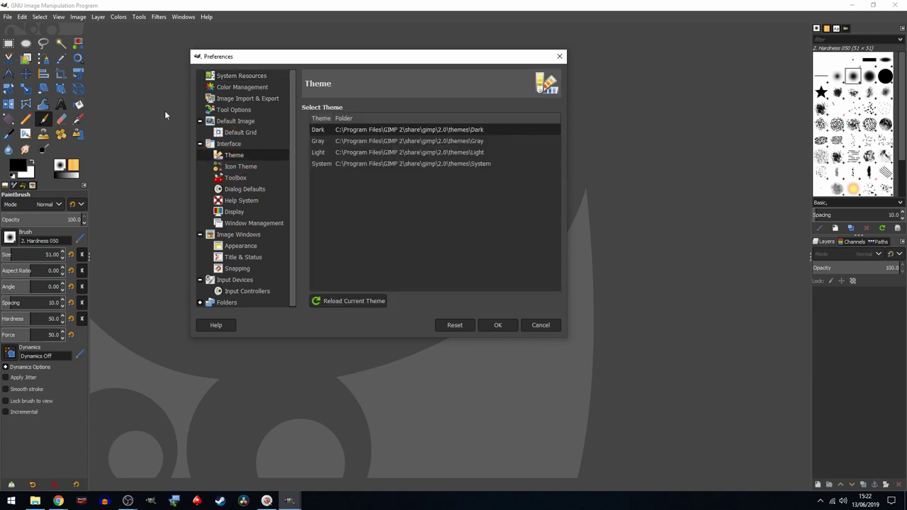
left_click(360, 142)
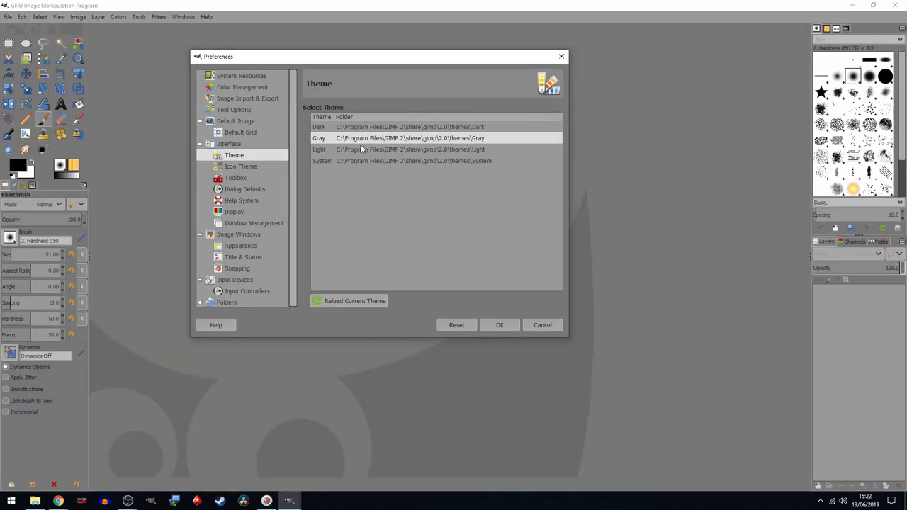
left_click(358, 150)
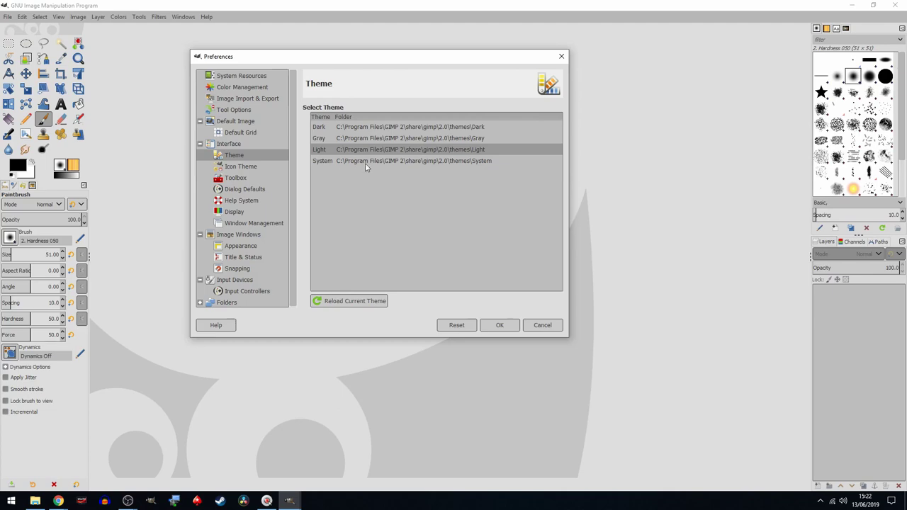
left_click(366, 162)
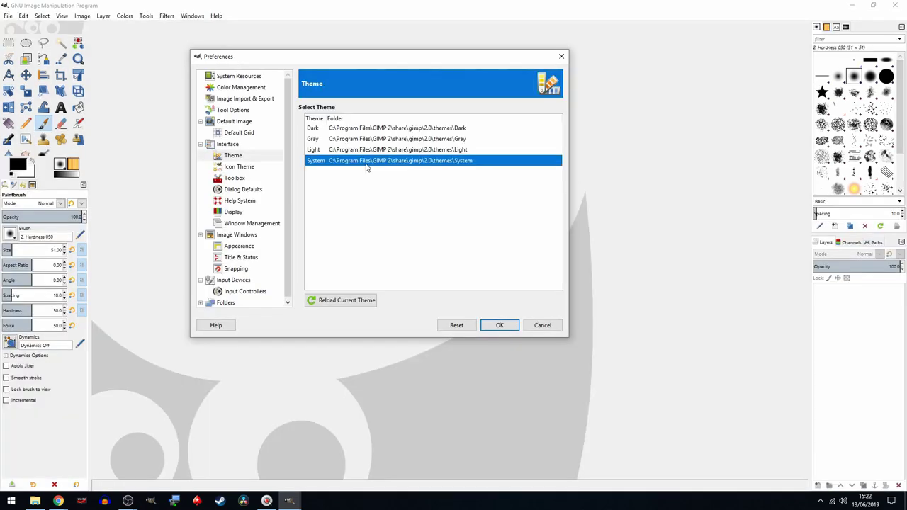
left_click(347, 128)
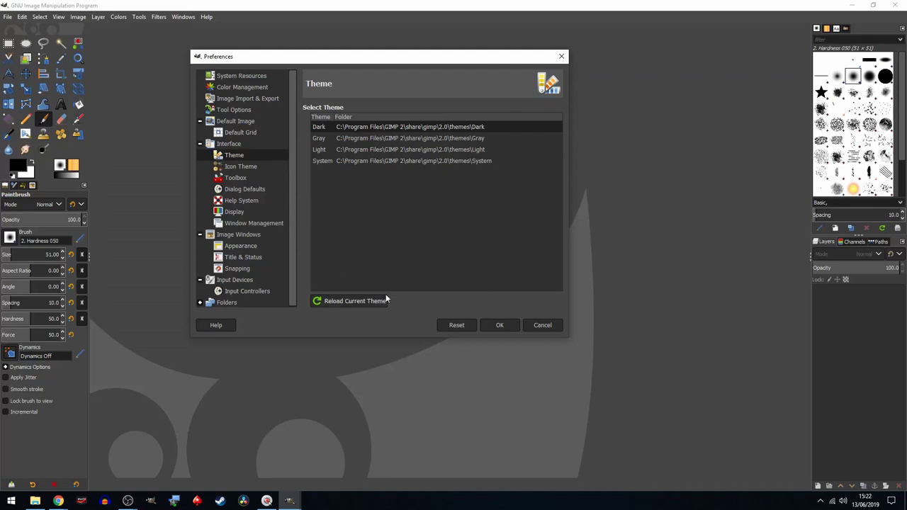
left_click(233, 167)
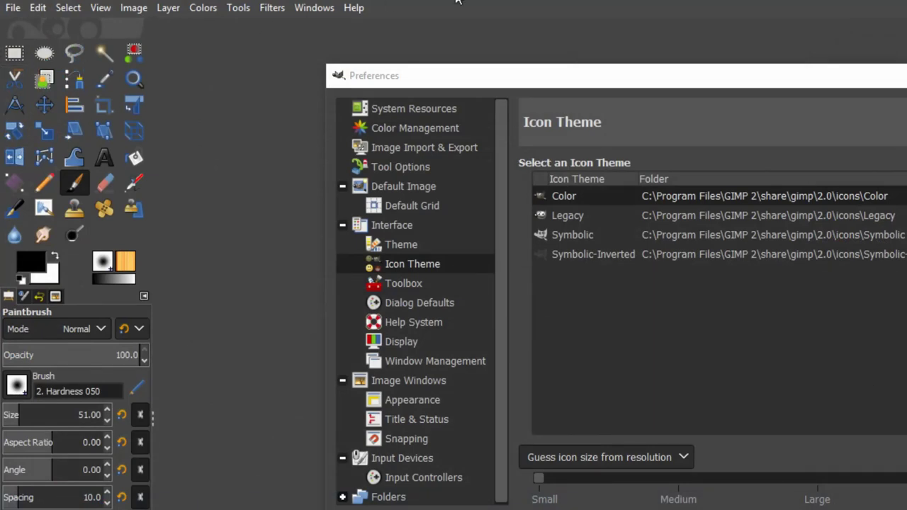
Step: Try the Legacy, Symbolic and Symbolic-Inverted icon themes, then keep Color
left_click(717, 216)
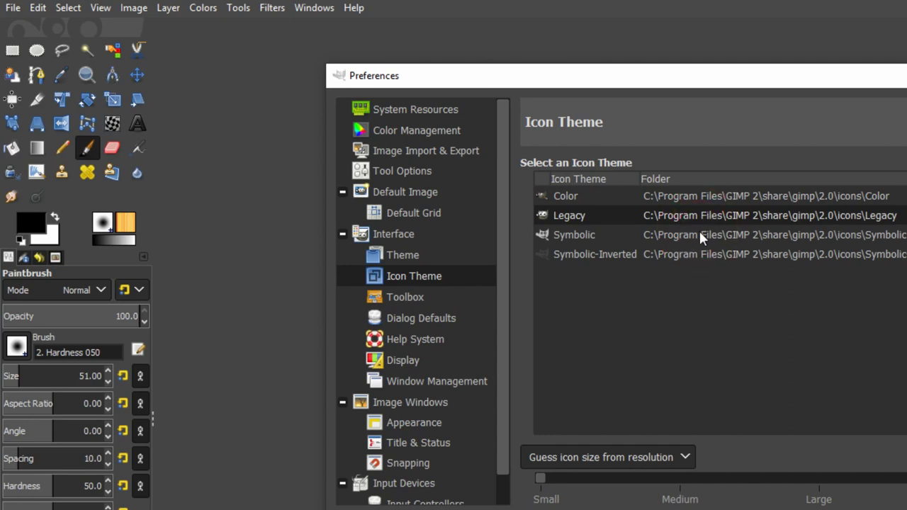
left_click(700, 234)
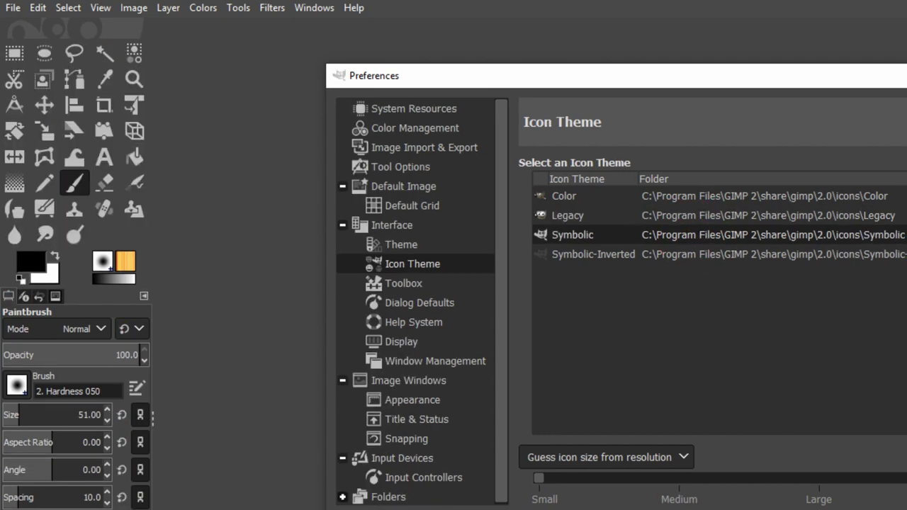
left_click(670, 253)
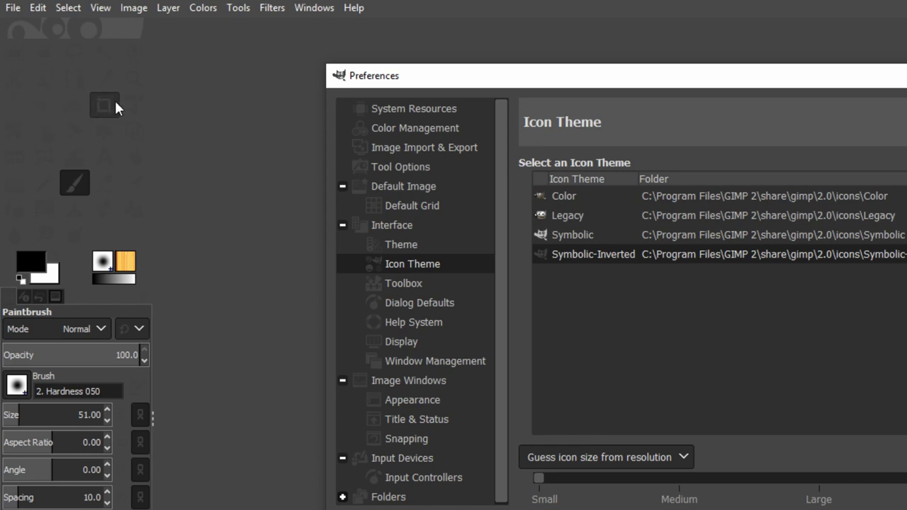
left_click(693, 194)
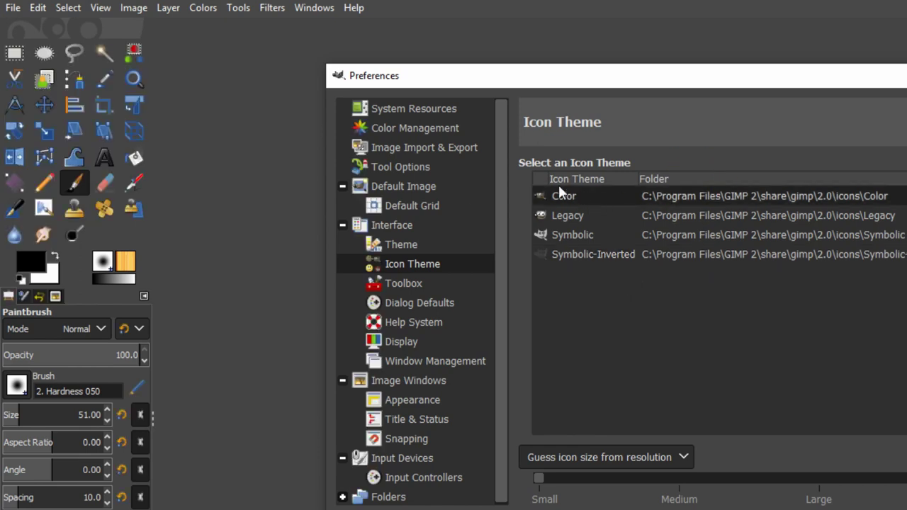
left_click(662, 219)
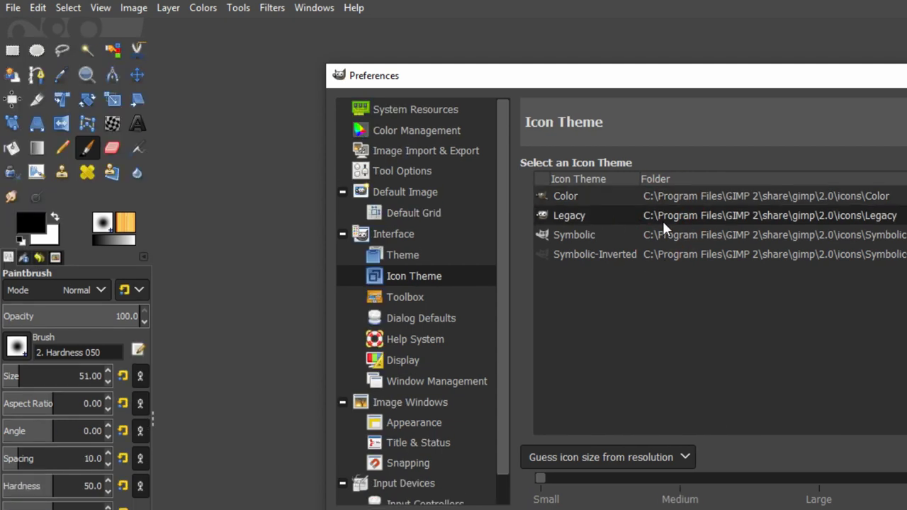
left_click(675, 192)
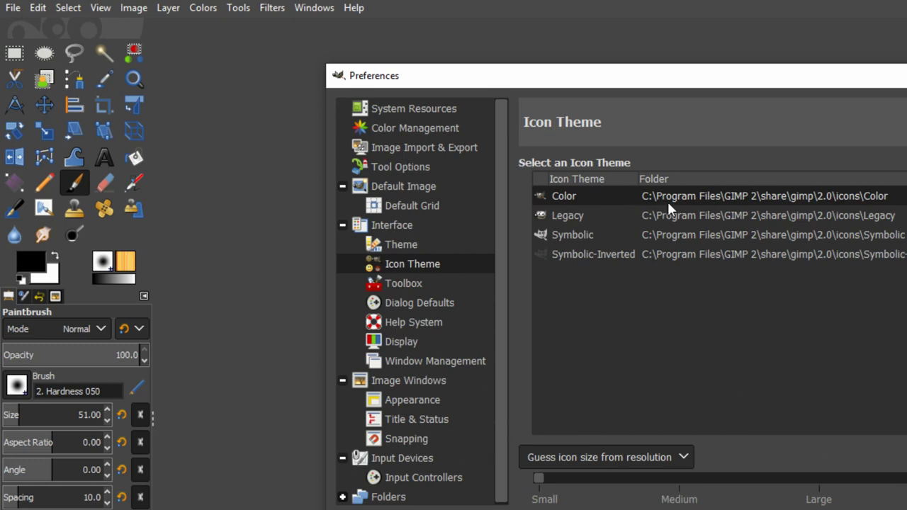
Step: Enable a custom icon size set to Large and close Preferences
left_click(606, 457)
left_click(602, 476)
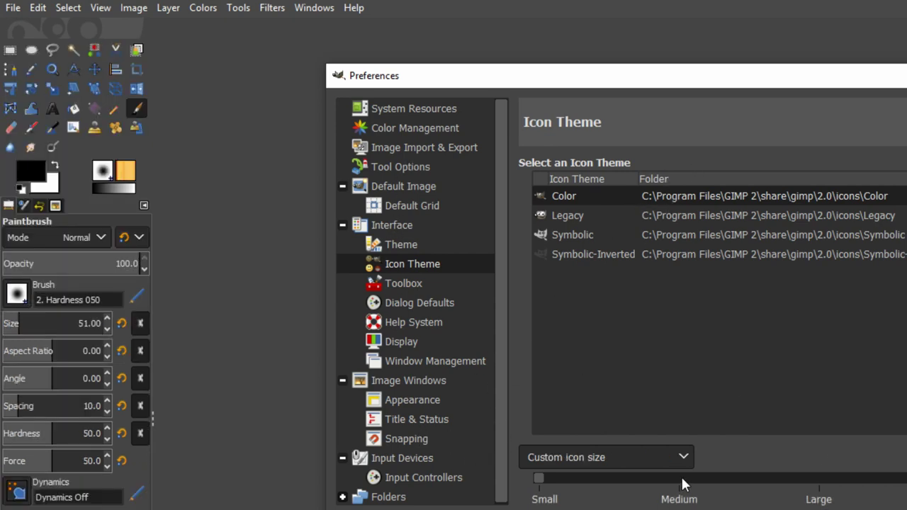
left_click(681, 477)
left_click(814, 478)
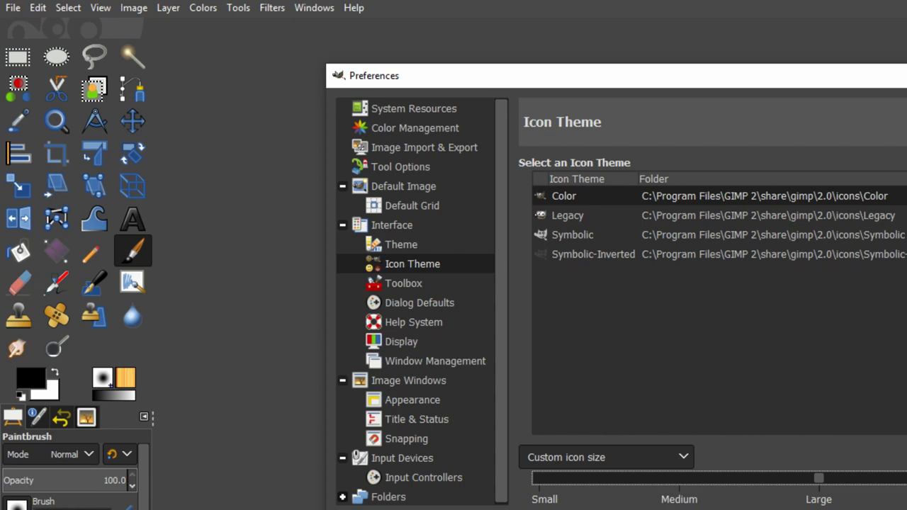
key("Return")
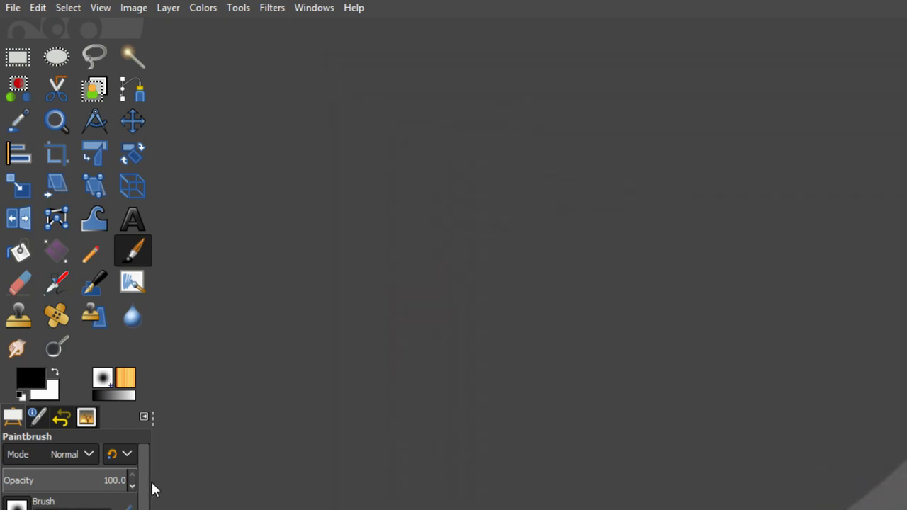
Step: Drag the toolbox dock's right edge outward so the enlarged tools fit five columns
left_click_drag(154, 488, 189, 484)
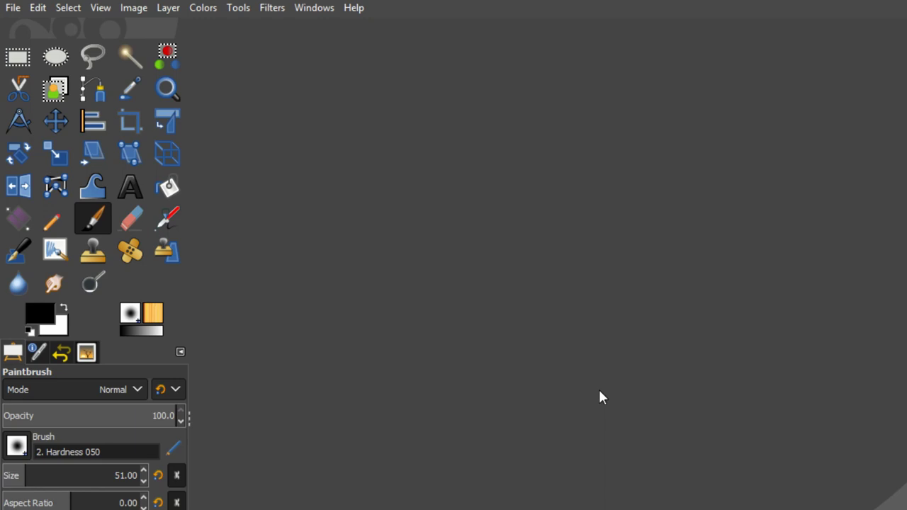
Step: Start a new image from the A4 (300 ppi) template with resolution changed to 72 ppi
left_click(12, 8)
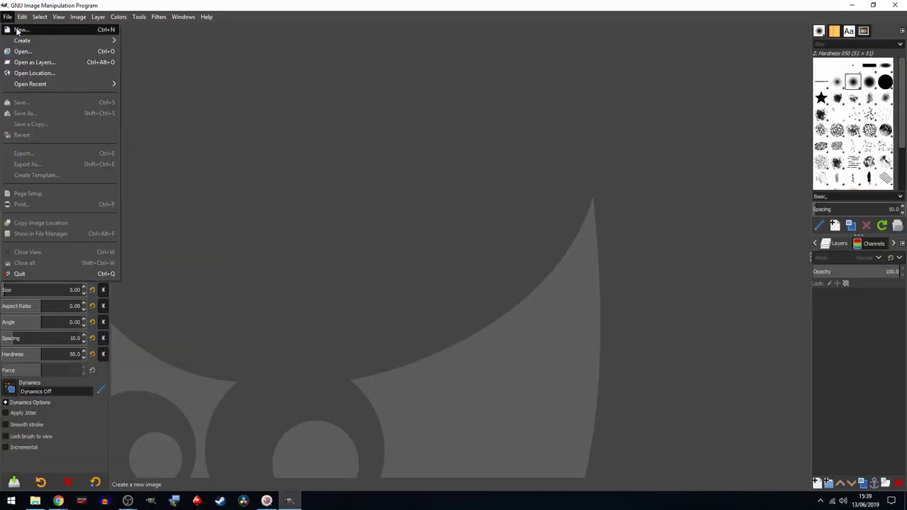
left_click(19, 30)
left_click_drag(425, 75, 424, 88)
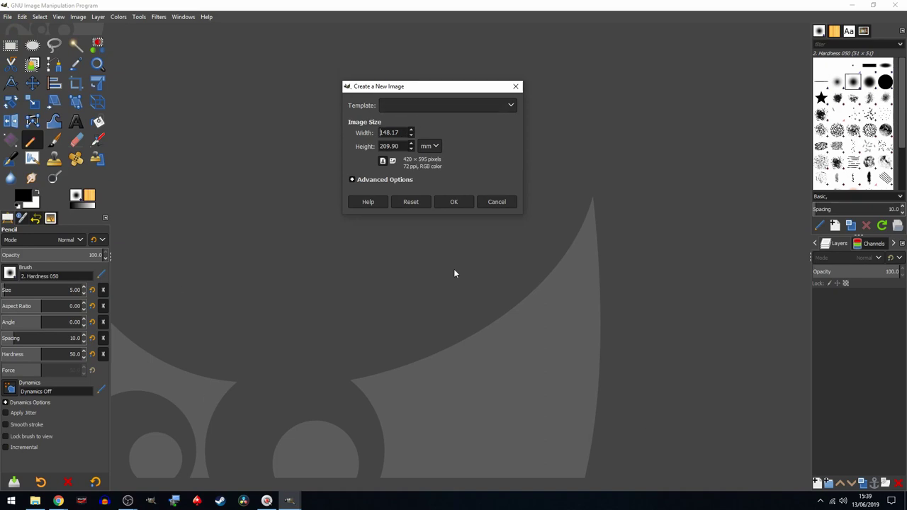
left_click(353, 180)
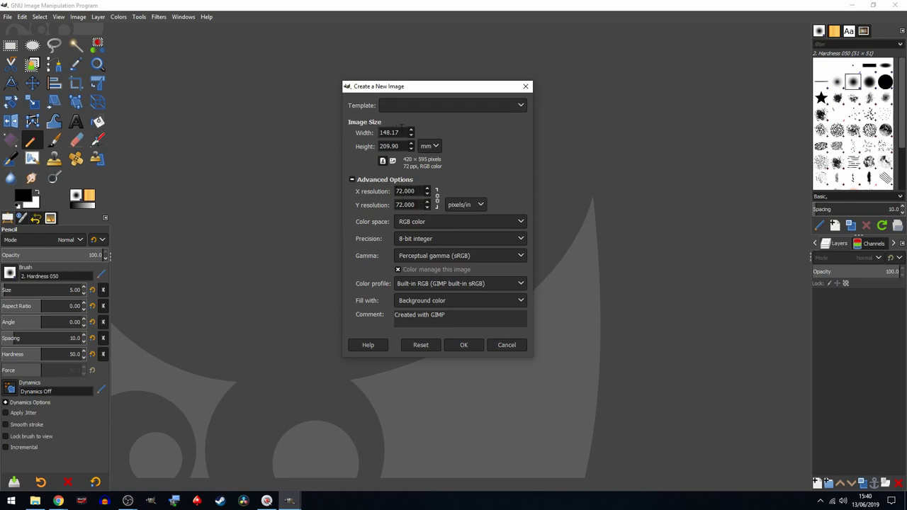
left_click_drag(399, 133, 380, 132)
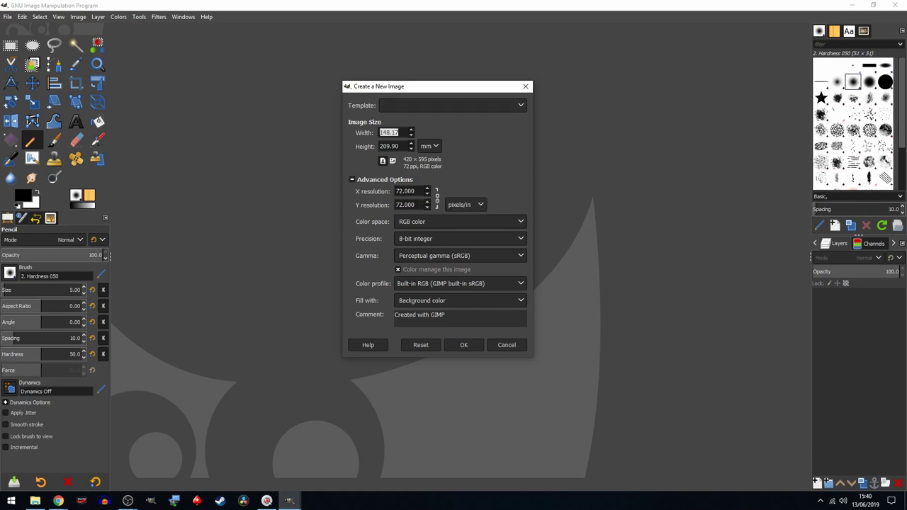
left_click(426, 103)
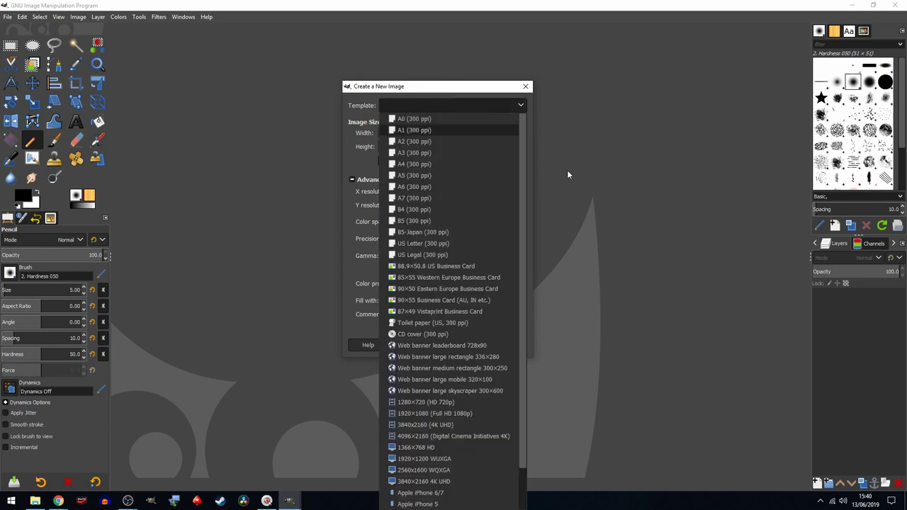
left_click(408, 165)
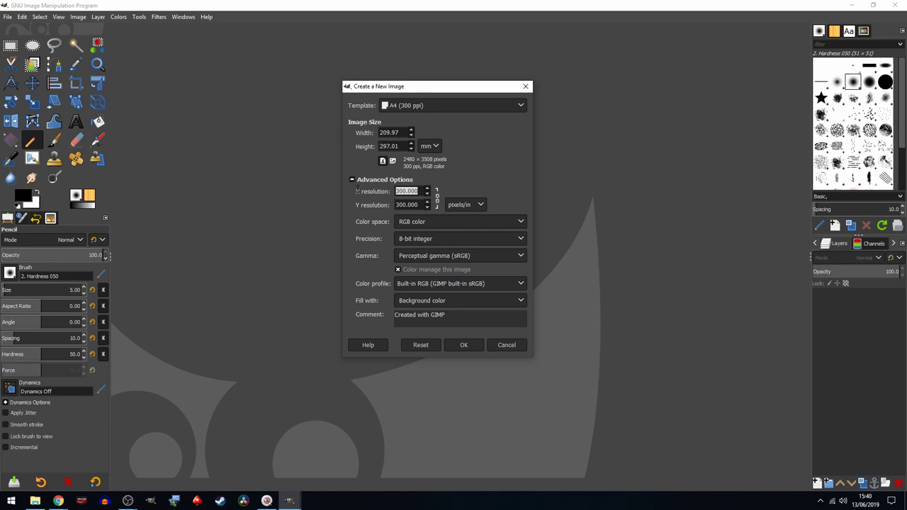
type("72")
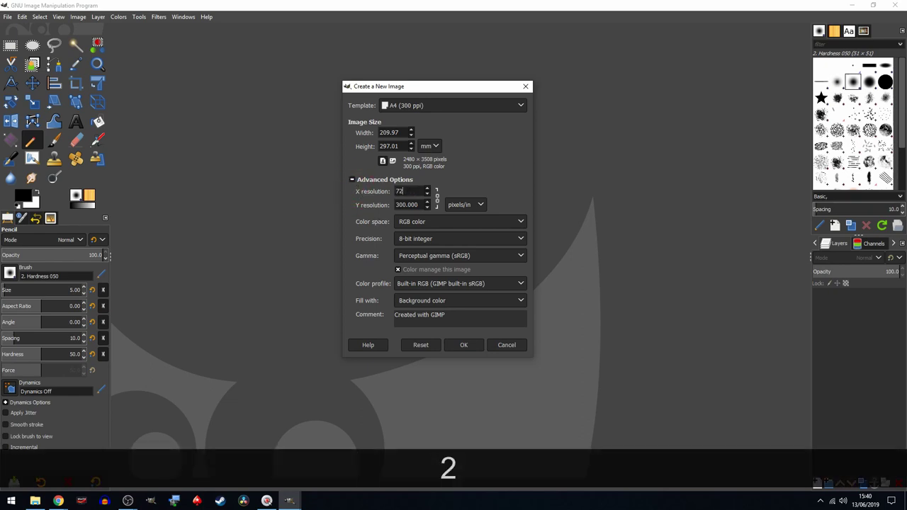
key("Tab")
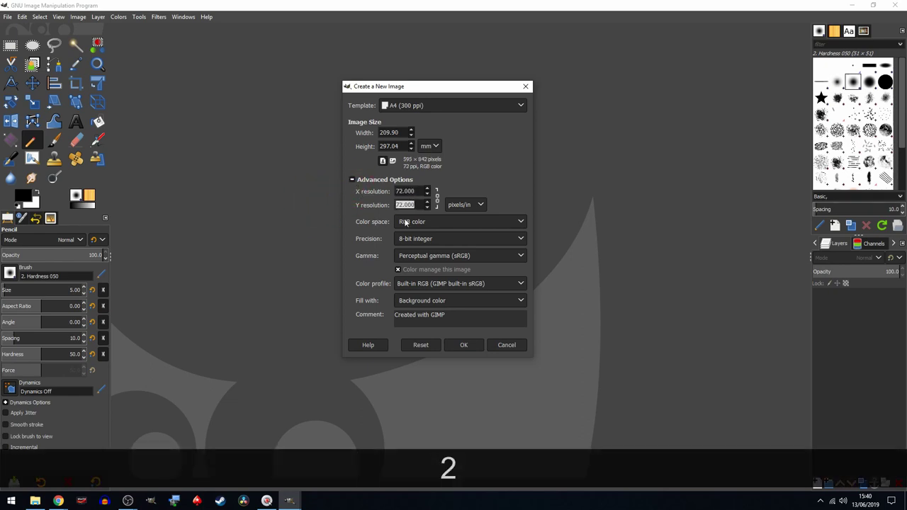
Step: Switch the size units to centimetres and create the 595 × 842 page
left_click(406, 191)
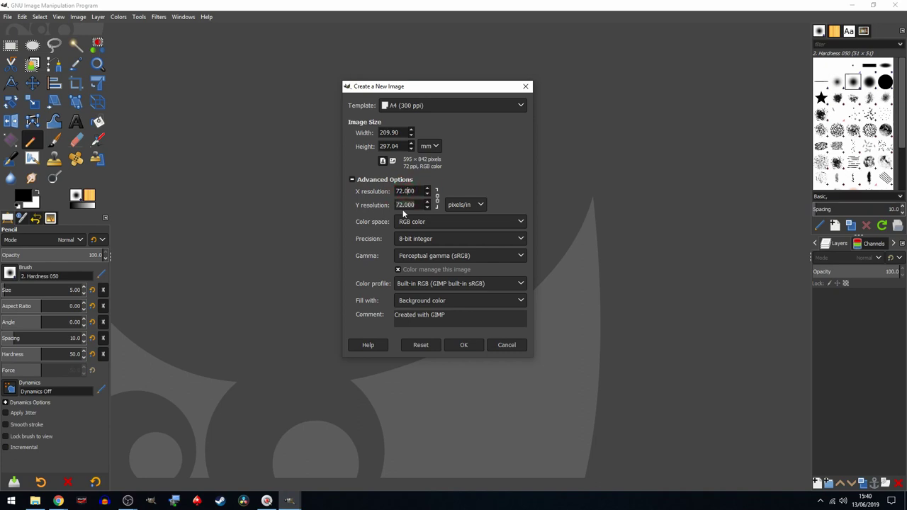
left_click(435, 146)
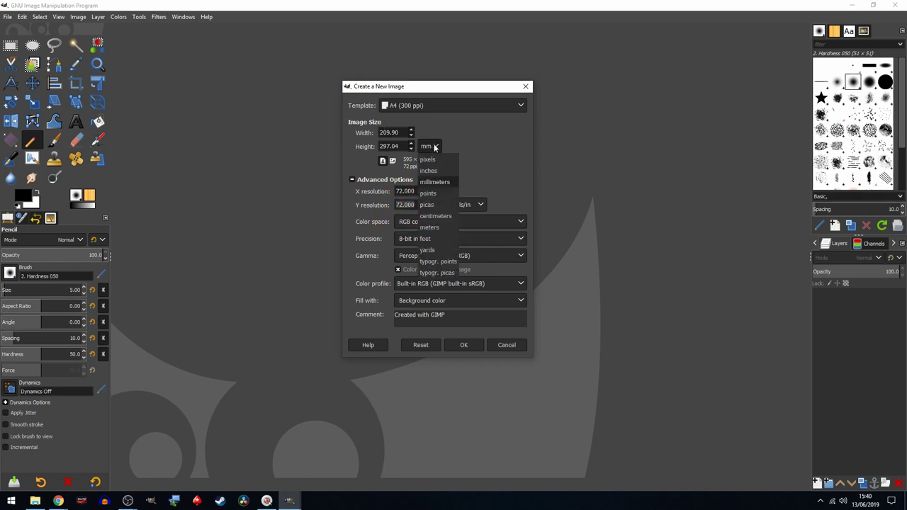
left_click(432, 216)
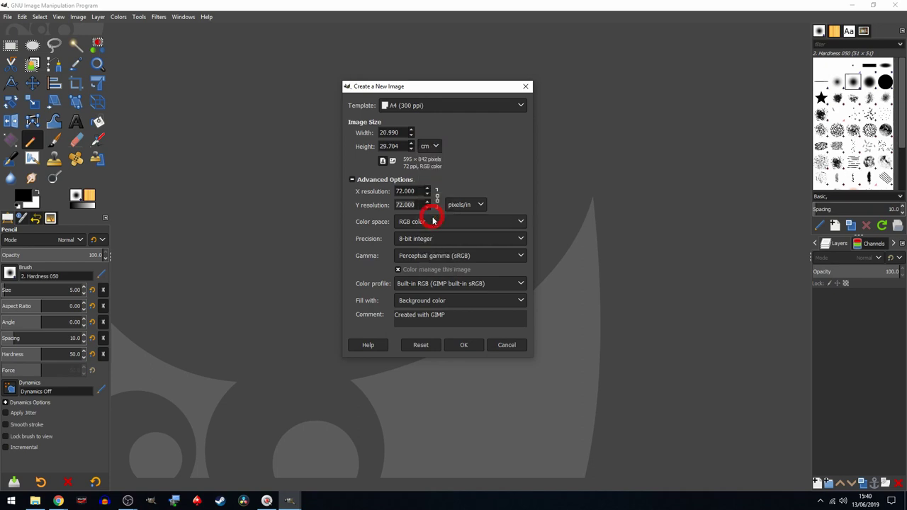
left_click(431, 146)
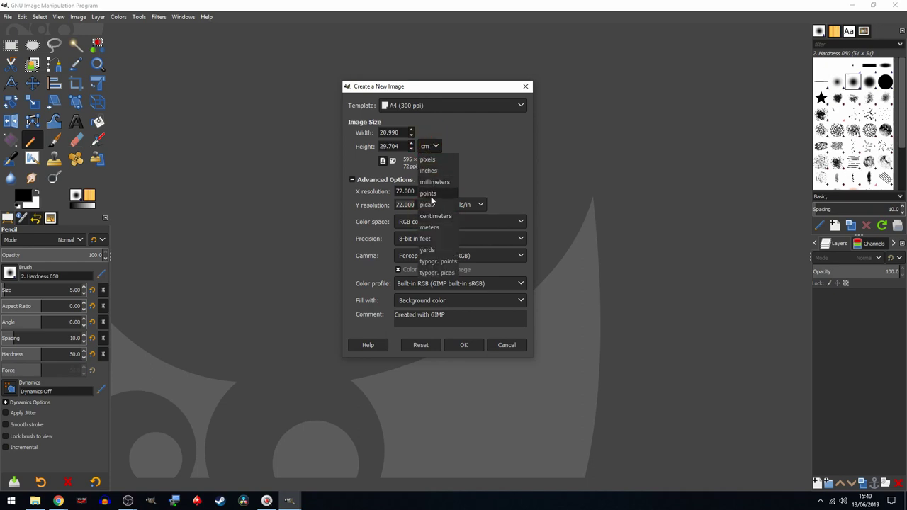
left_click(435, 146)
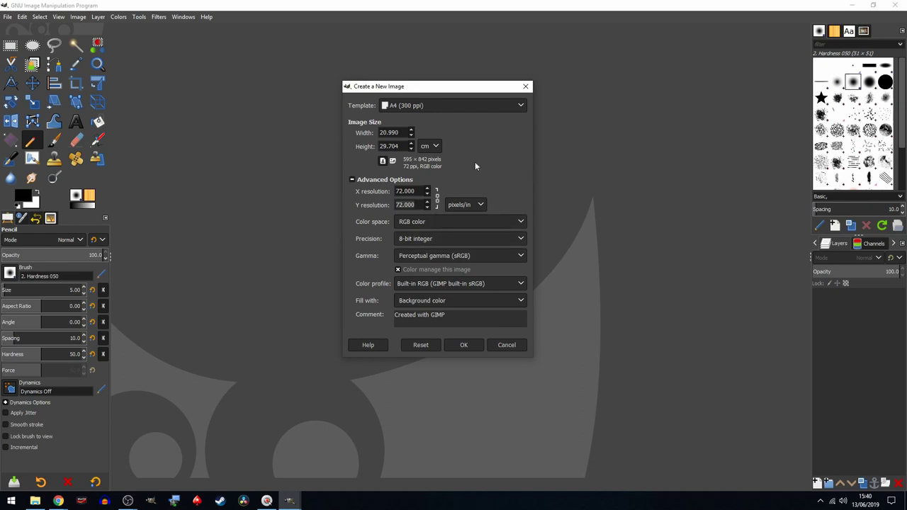
left_click(464, 345)
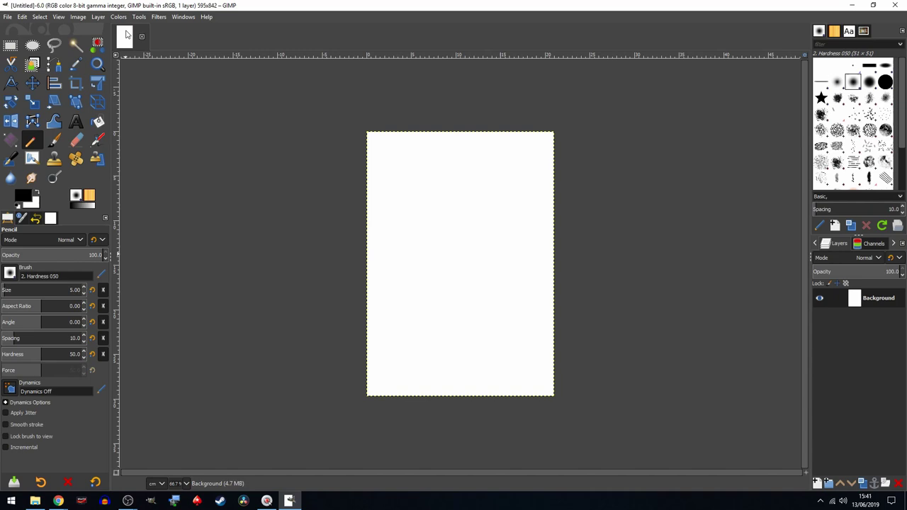
Step: Start another new image from the A5 (300 ppi) template
left_click(6, 18)
left_click(9, 18)
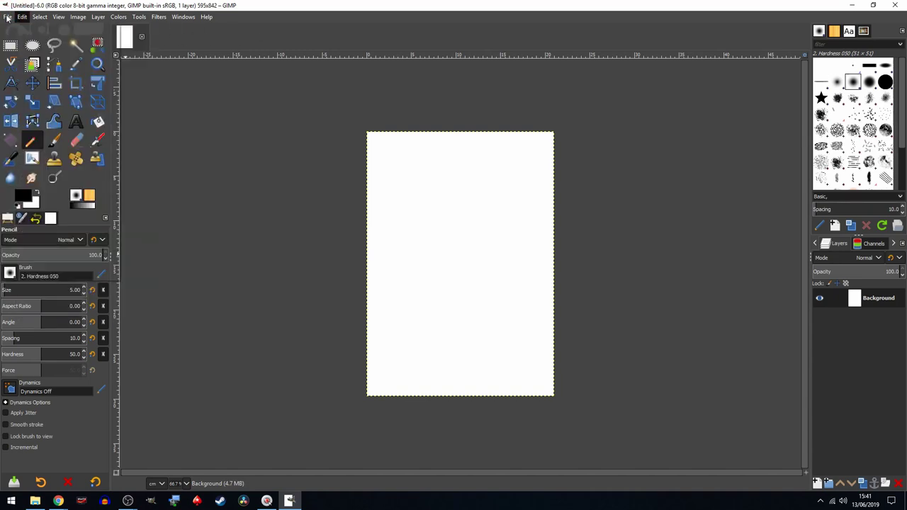
left_click(9, 18)
left_click(20, 30)
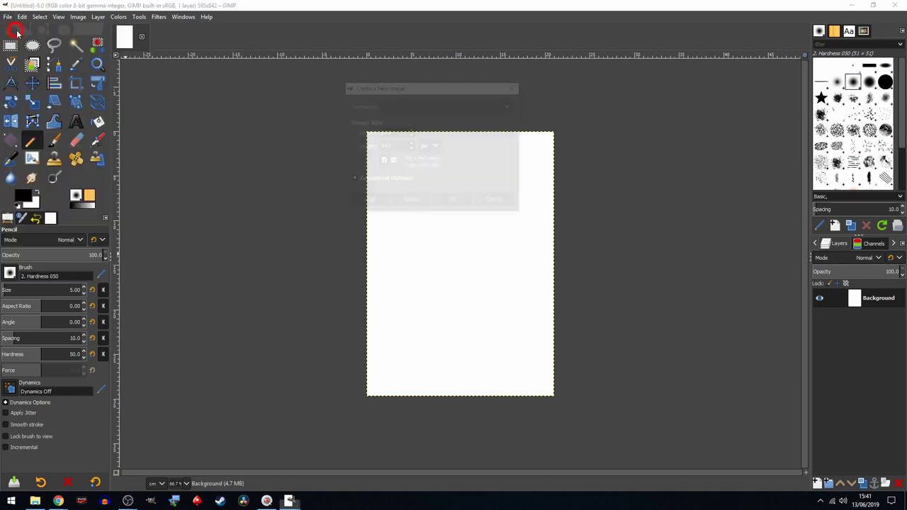
left_click(409, 105)
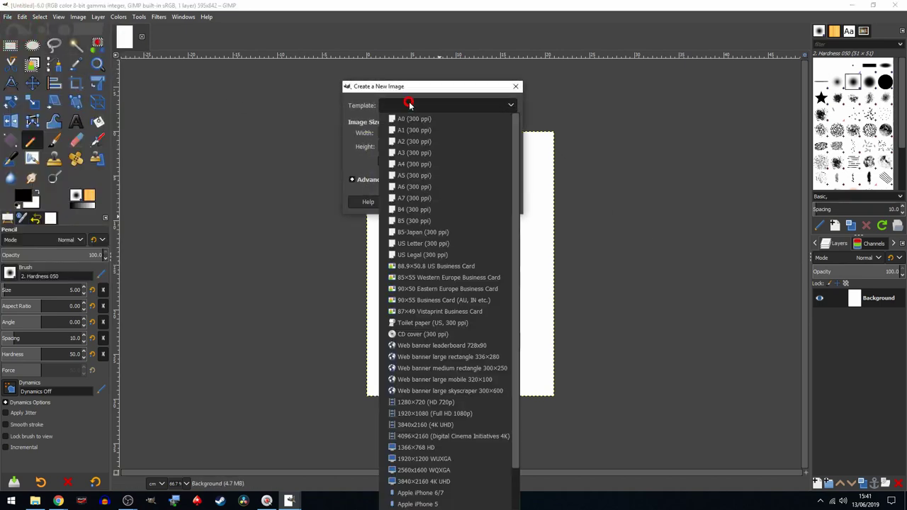
left_click(410, 176)
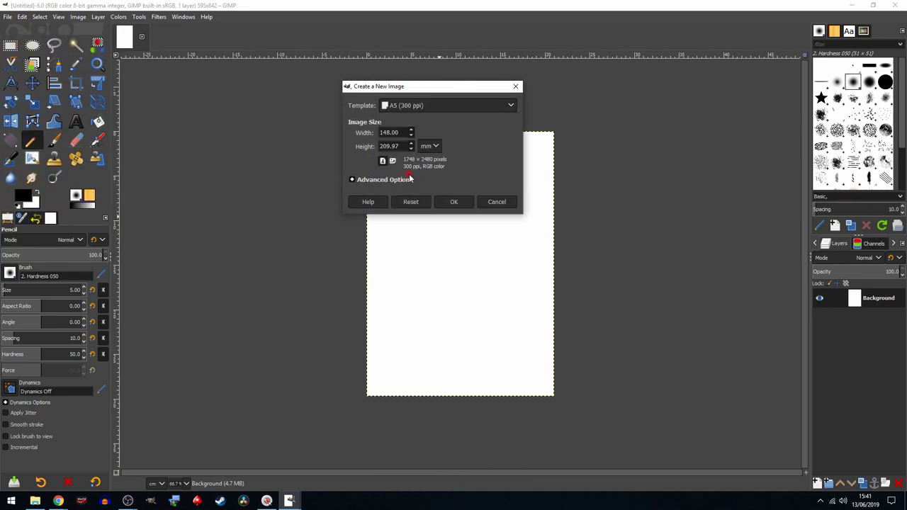
Step: Set the X and Y resolution to 72 ppi and create the 420 × 595 page
left_click_drag(397, 132, 350, 129)
left_click(353, 179)
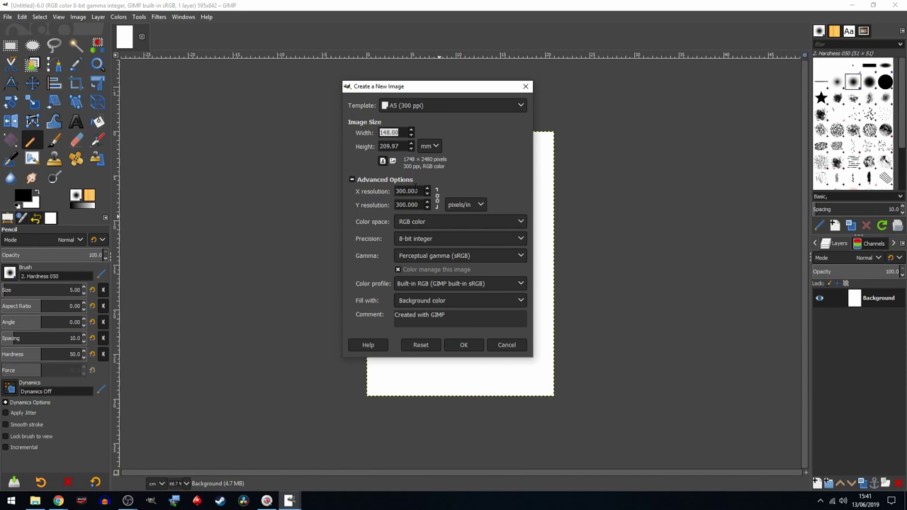
double_click(416, 191)
type("72")
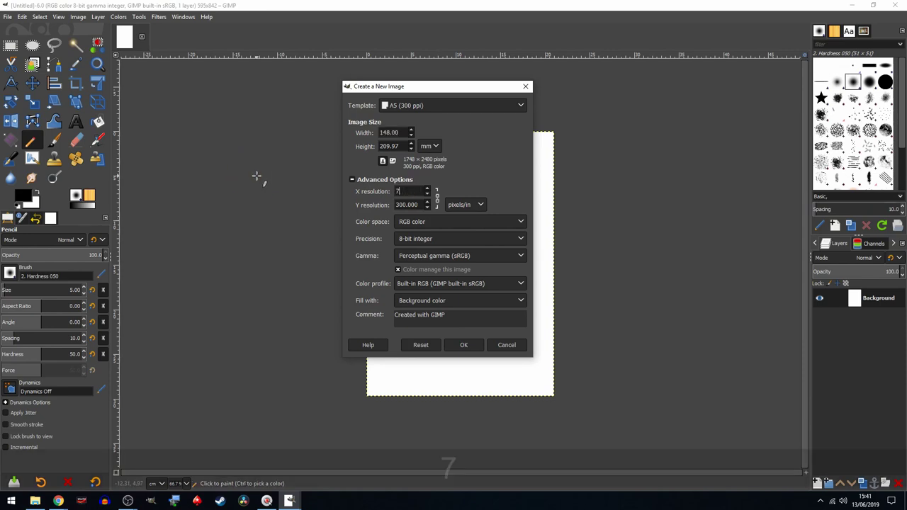
left_click(400, 204)
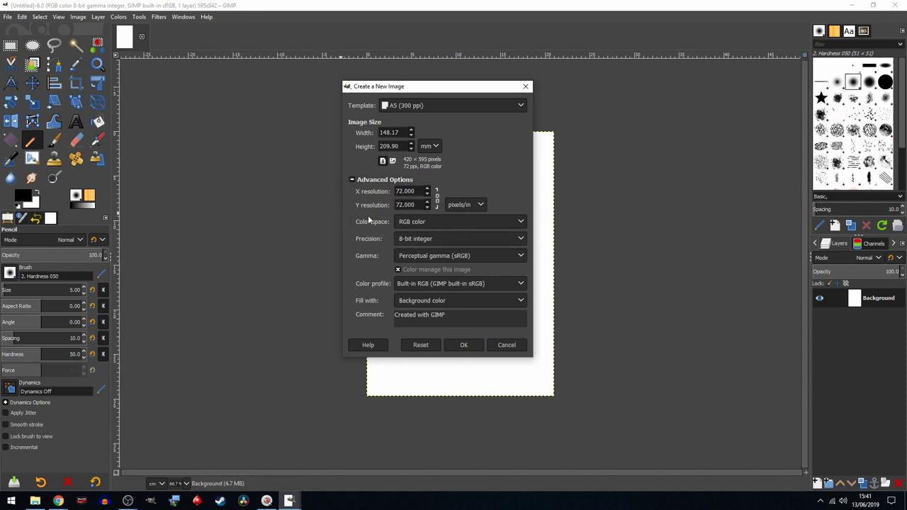
left_click(465, 345)
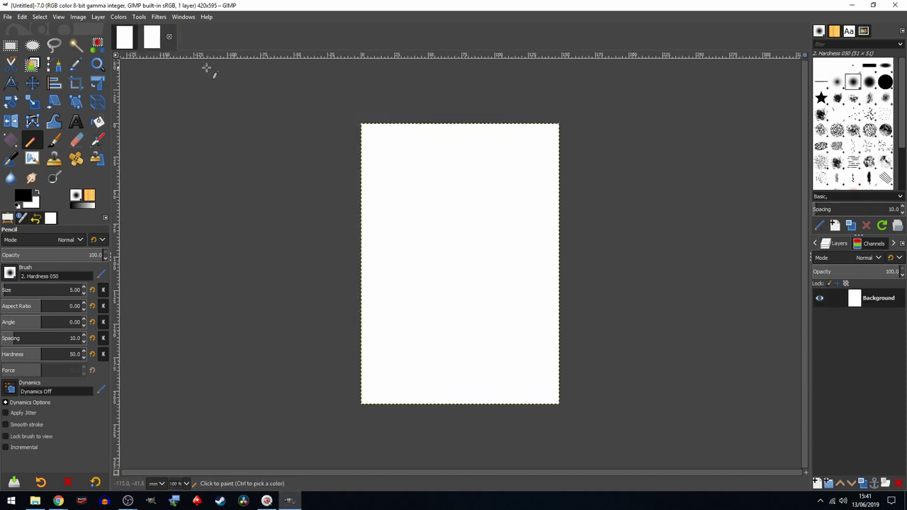
Step: Switch back and forth between the 595 × 842 and 420 × 595 pages, viewing at 100% zoom
left_click(124, 37)
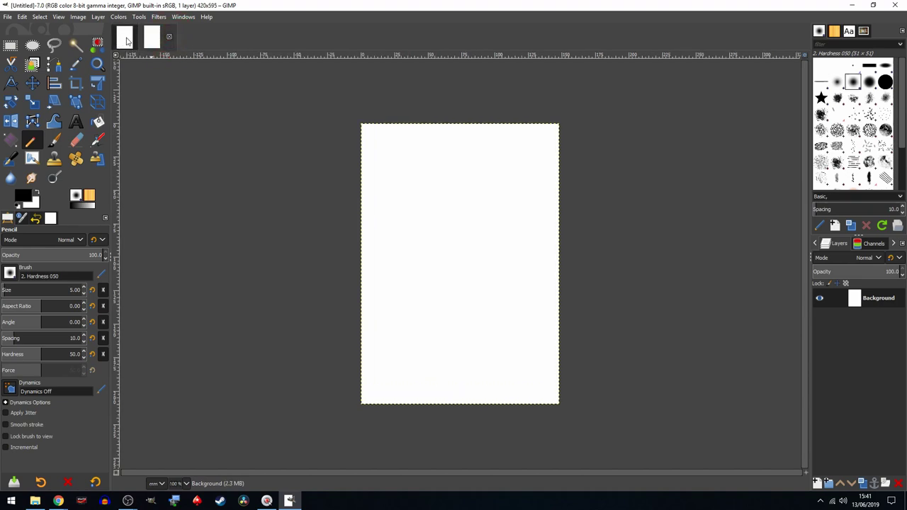
left_click(163, 39)
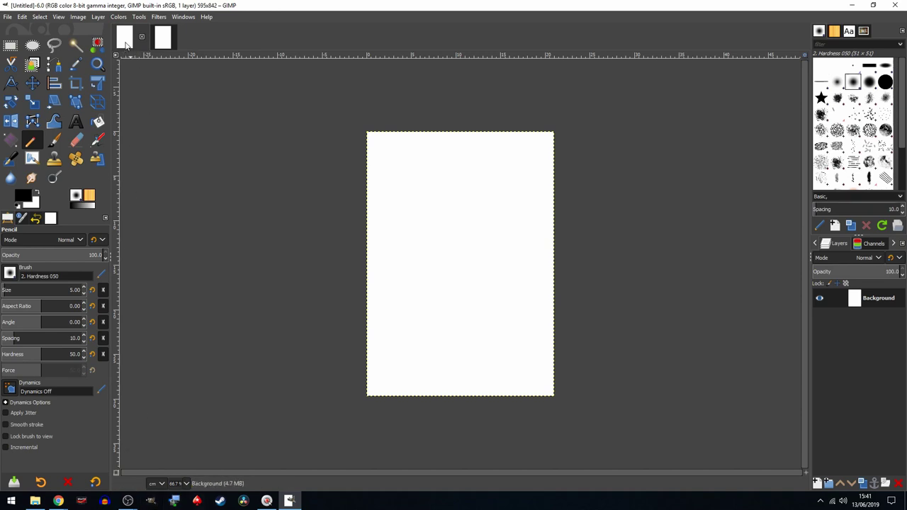
left_click(157, 41)
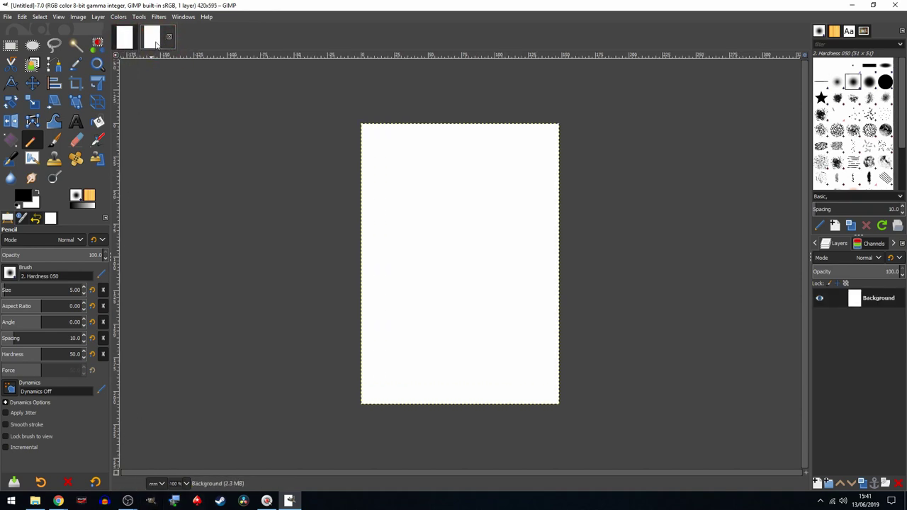
left_click(125, 41)
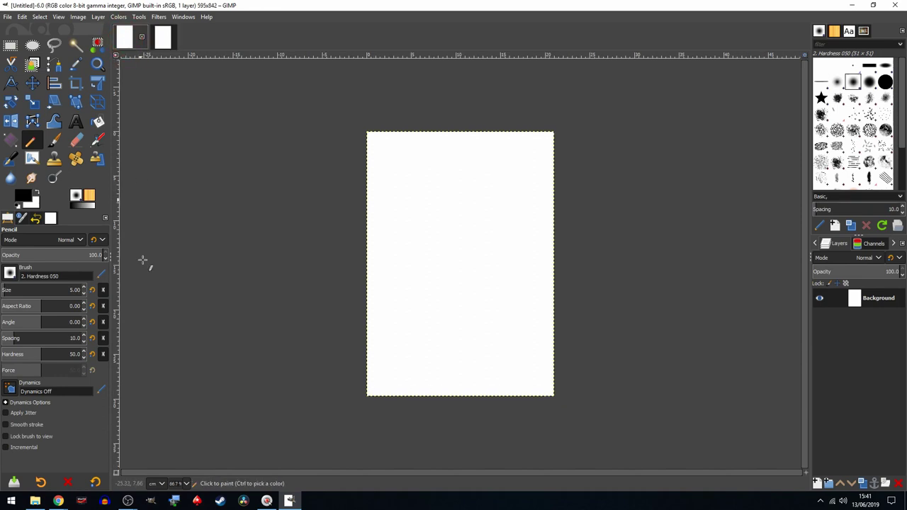
left_click(187, 484)
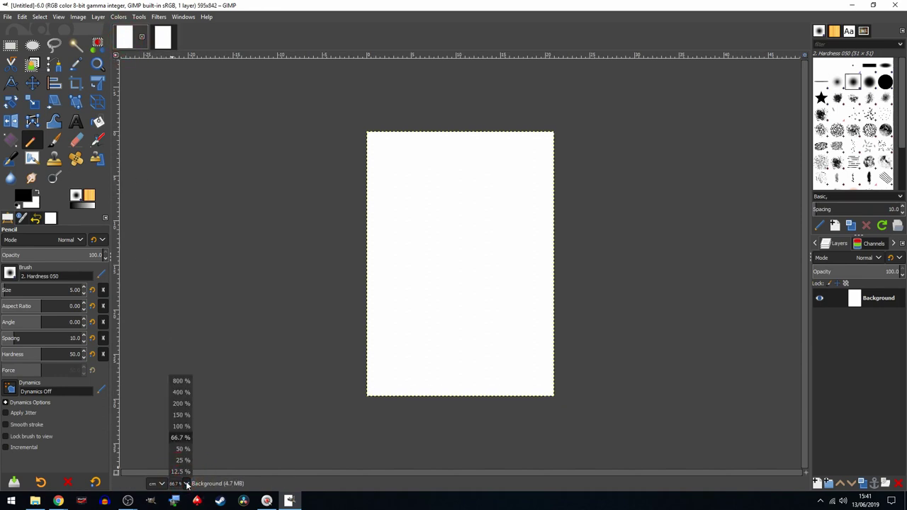
left_click(182, 426)
left_click(162, 37)
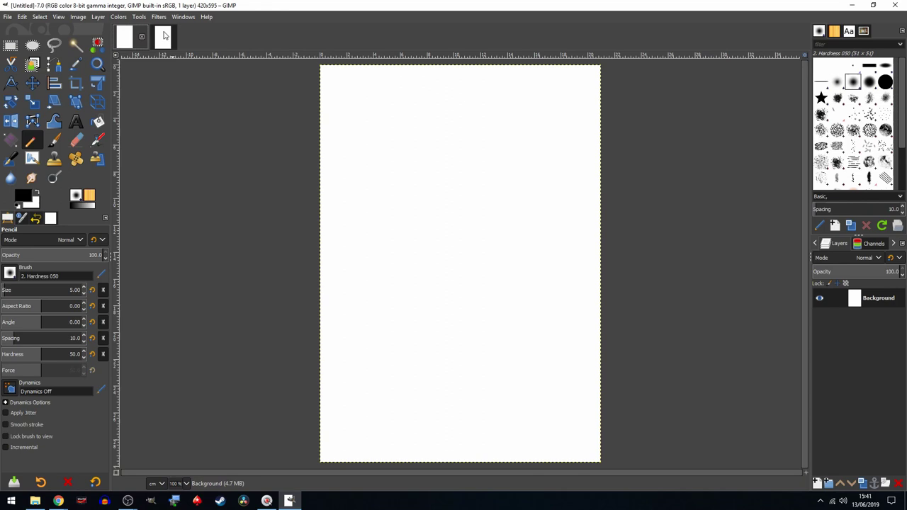
left_click(127, 42)
left_click(163, 40)
left_click(128, 43)
left_click(155, 41)
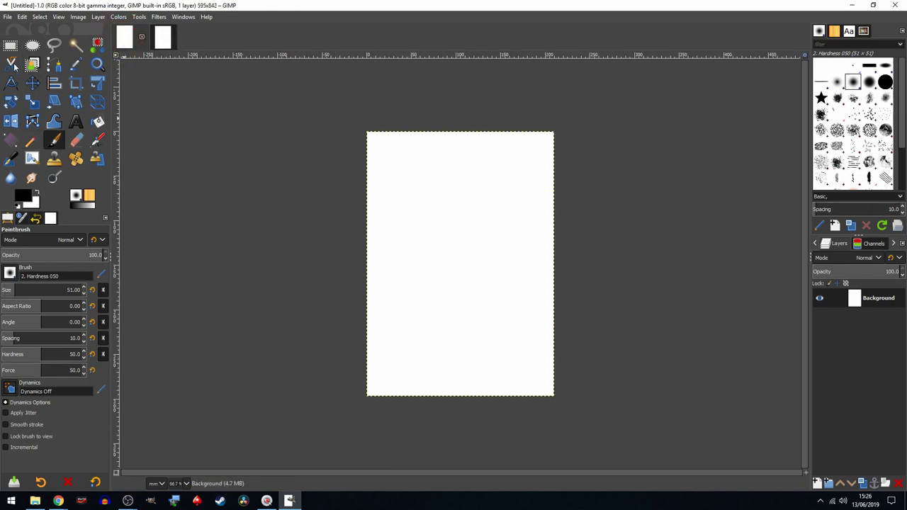
Step: Open panels.jpg from the File > Open Recent list
left_click(5, 16)
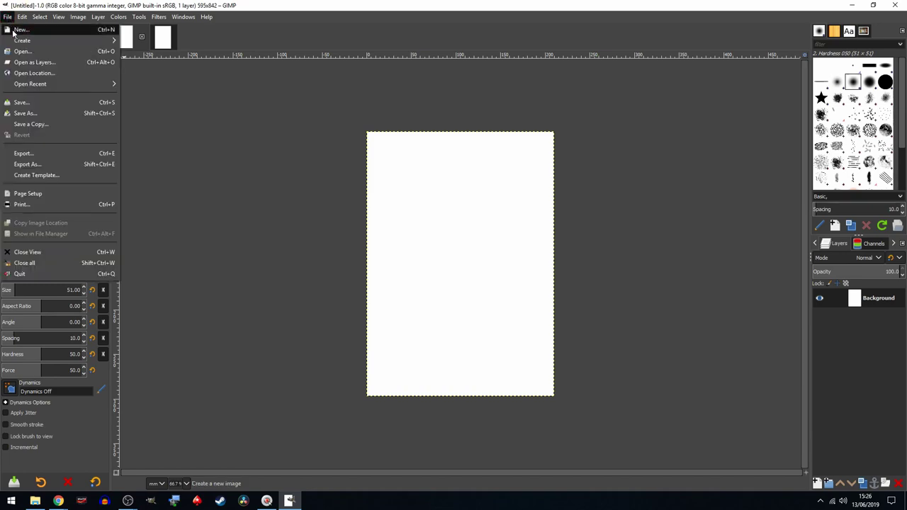
mouse_move(32, 83)
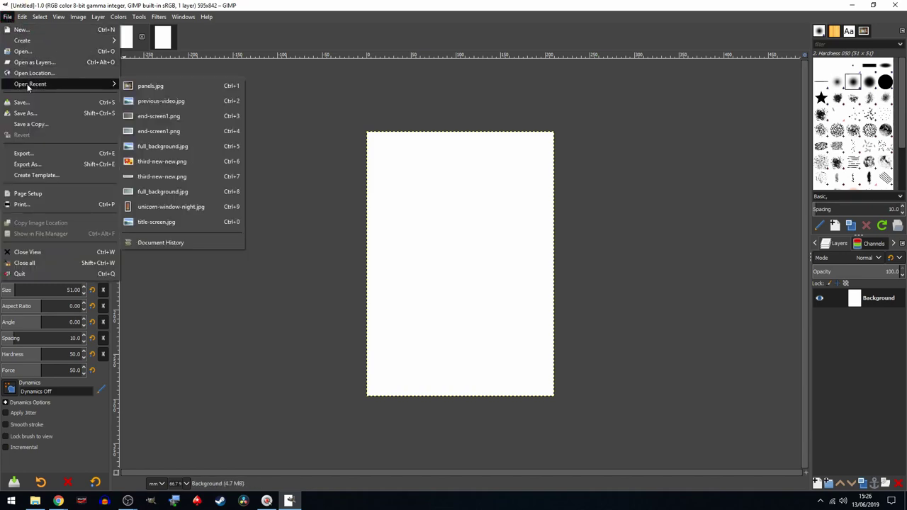
left_click(152, 86)
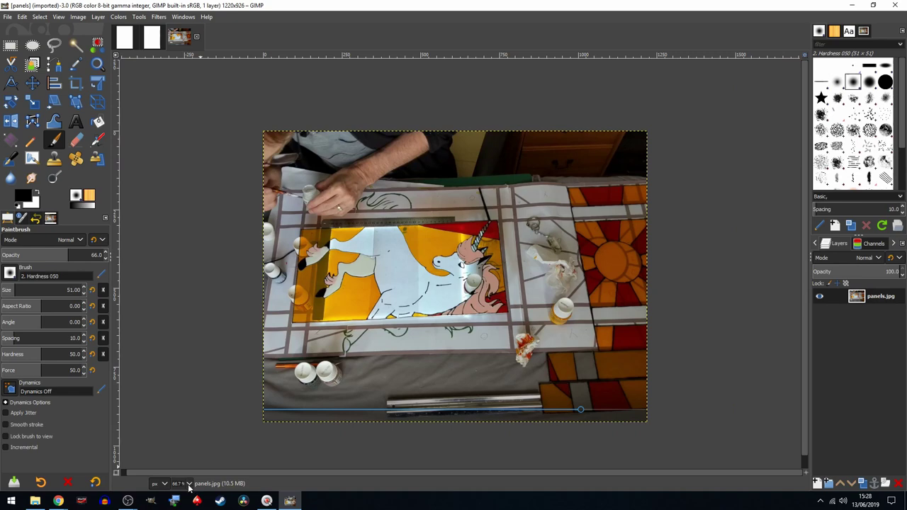
Step: Magnify panels.jpg to 300% and scroll around the stained-glass photo
left_click(188, 484)
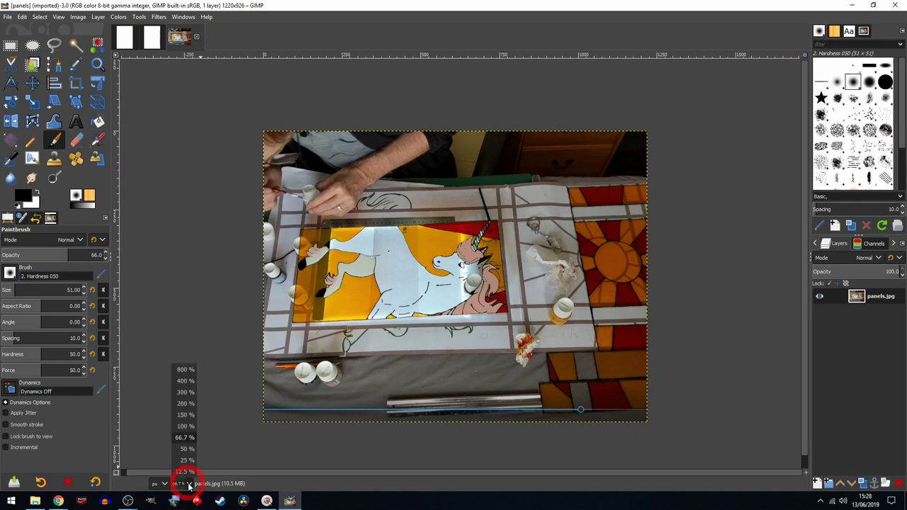
left_click(188, 484)
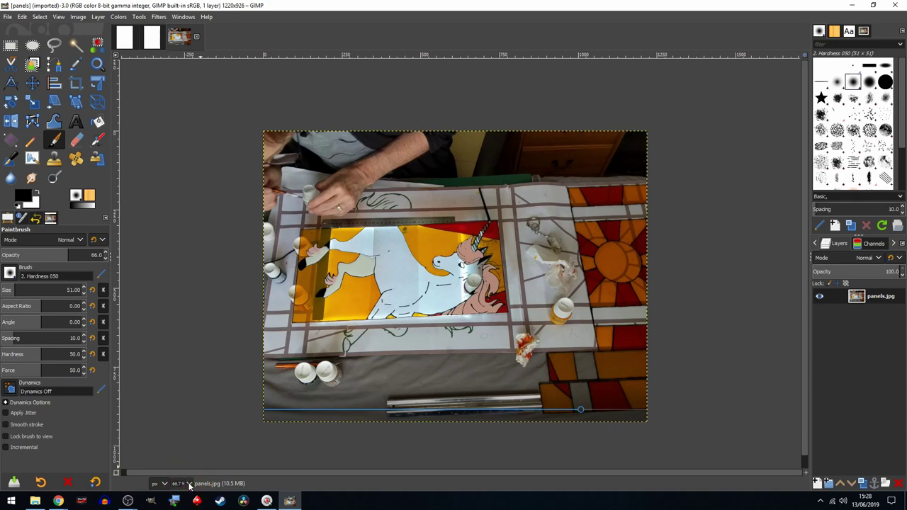
left_click(189, 485)
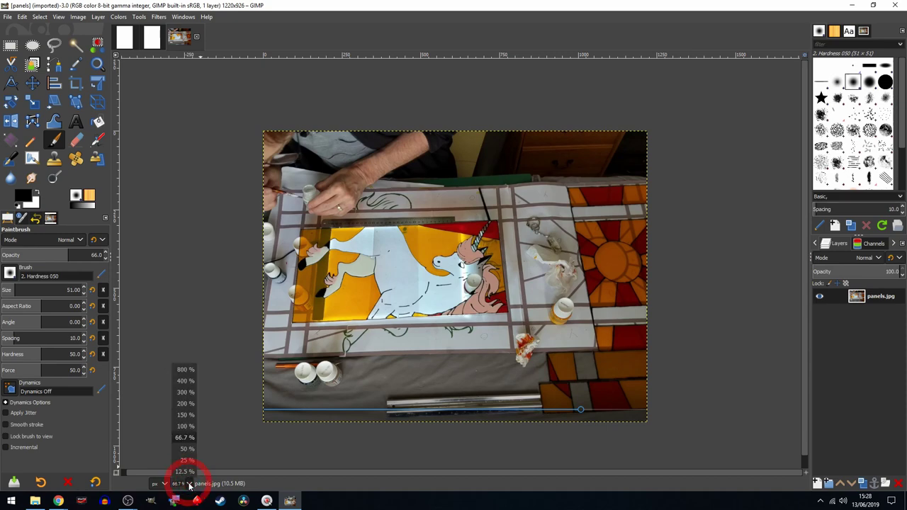
left_click(186, 392)
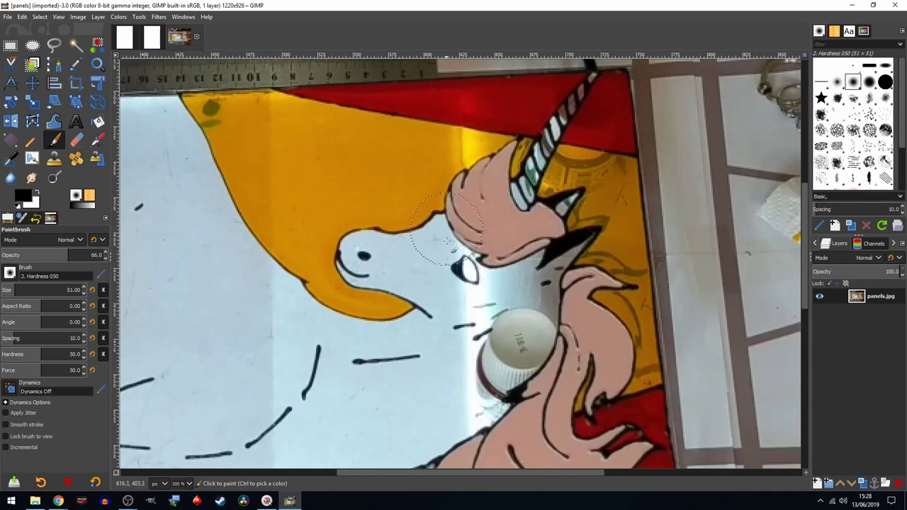
scroll(446, 241, "down", 7)
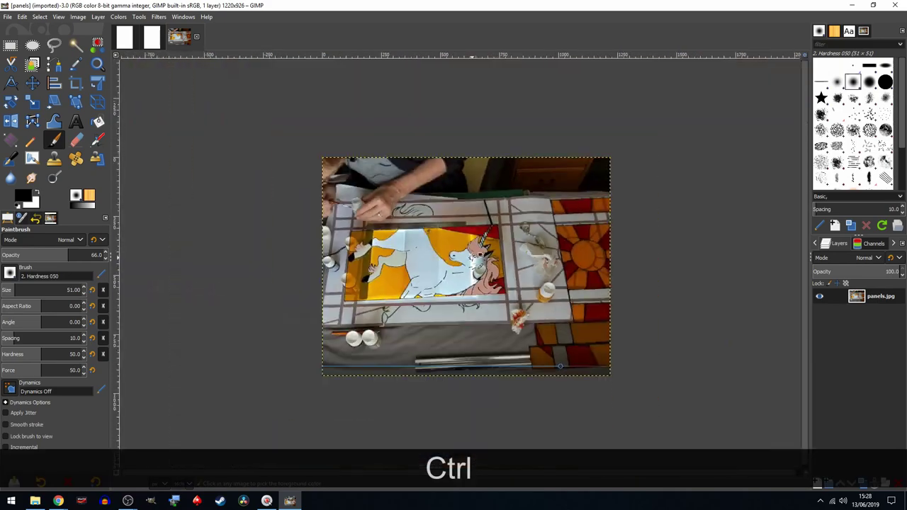
scroll(473, 260, "up", 7)
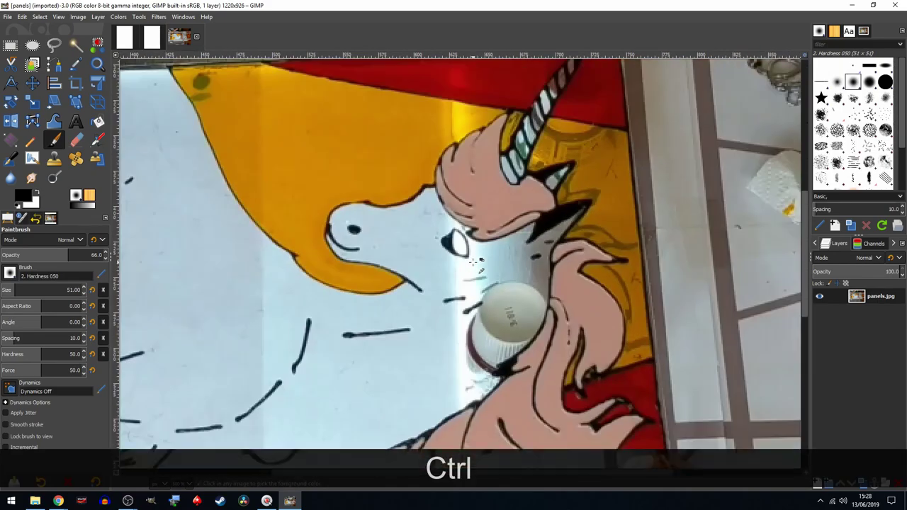
scroll(473, 260, "down", 6)
scroll(621, 182, "up", 5)
scroll(621, 185, "down", 5)
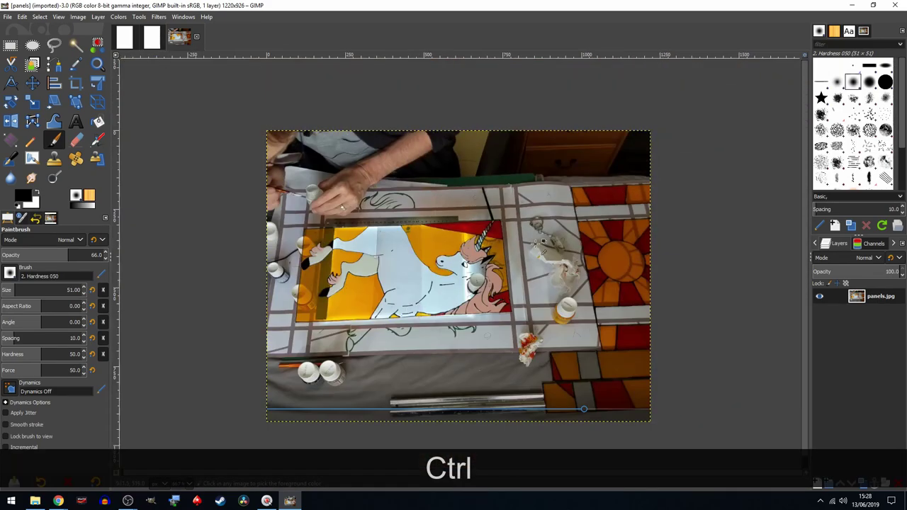
scroll(351, 379, "up", 6)
scroll(350, 377, "down", 3)
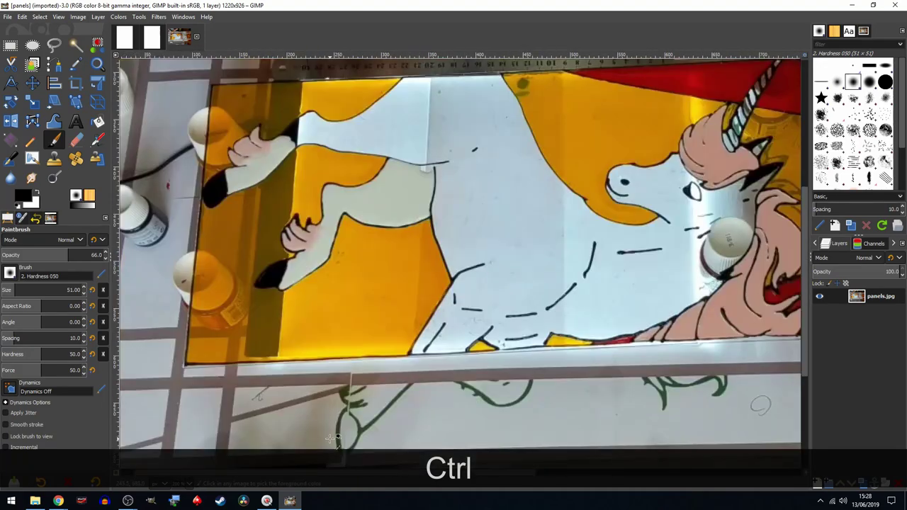
scroll(330, 438, "down", 2)
scroll(248, 404, "up", 7)
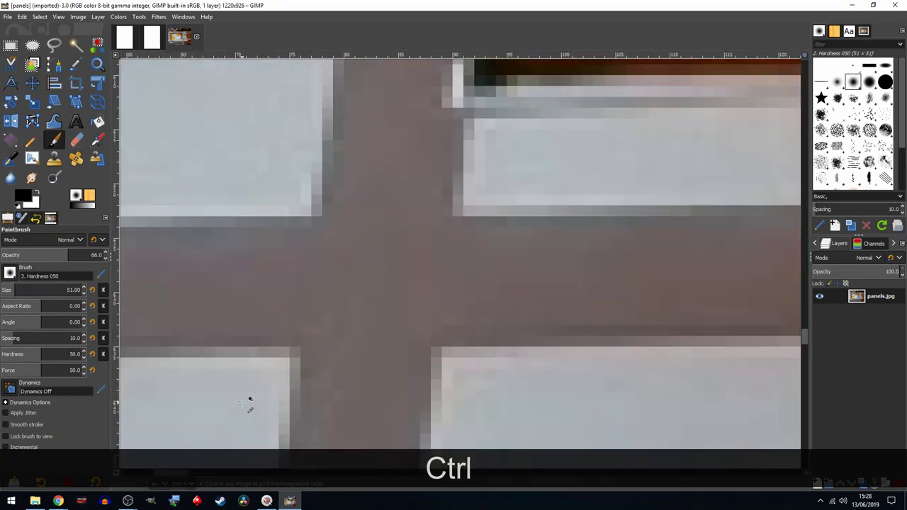
scroll(354, 318, "down", 5)
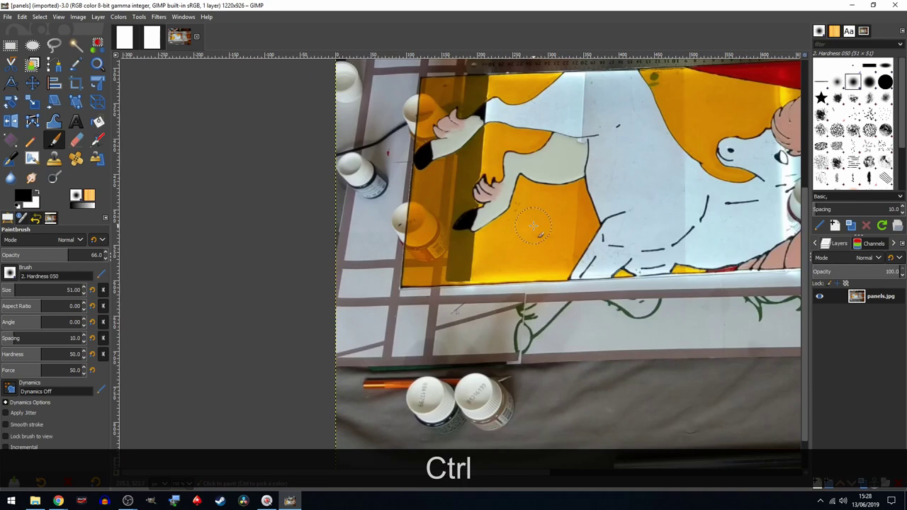
scroll(532, 225, "down", 2)
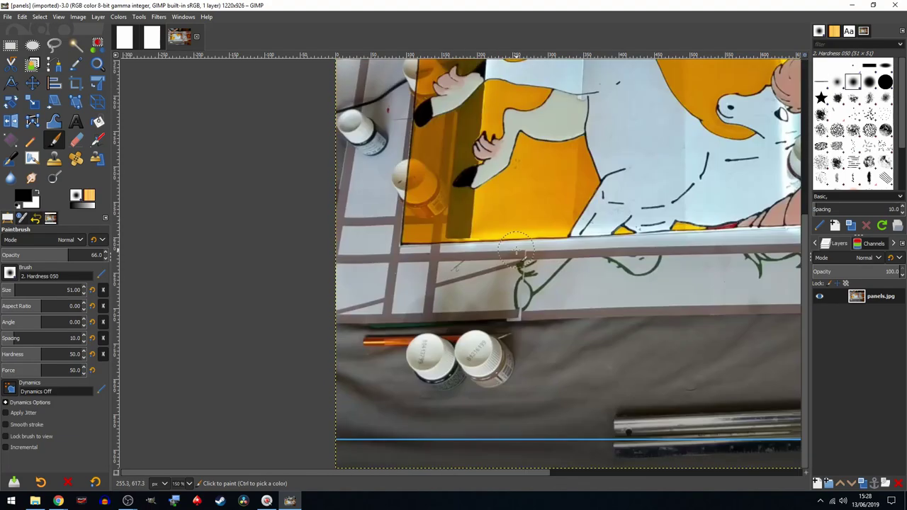
Step: Ctrl-scroll to zoom out and drag the scrollbars to centre the whole photo
key("shift")
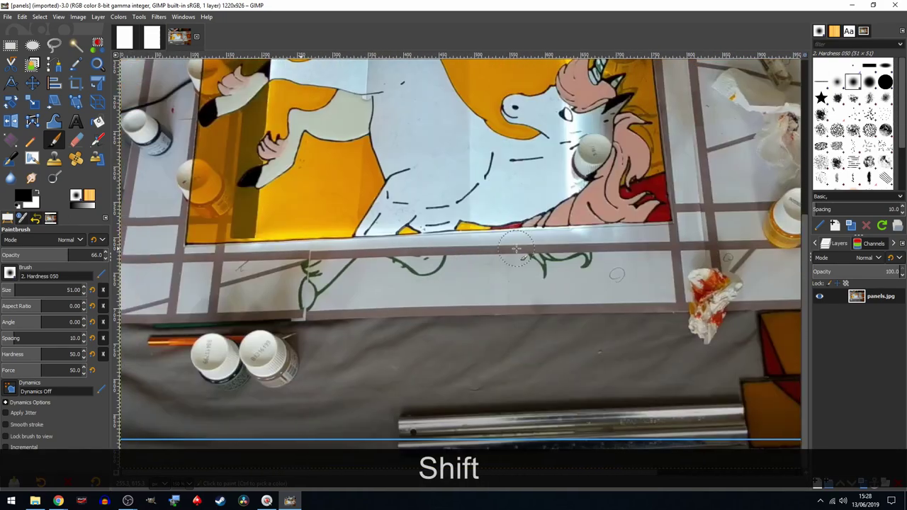
key("ctrl")
scroll(516, 248, "up", 4)
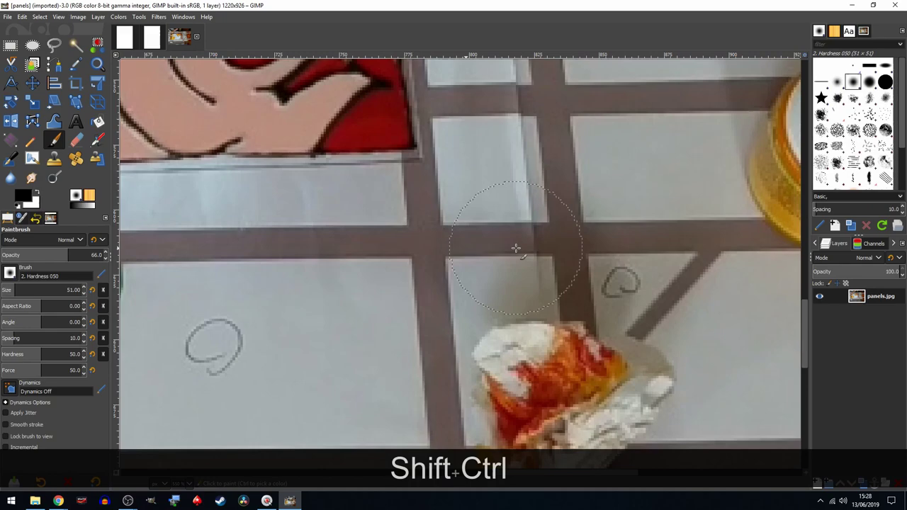
scroll(516, 248, "left", 5)
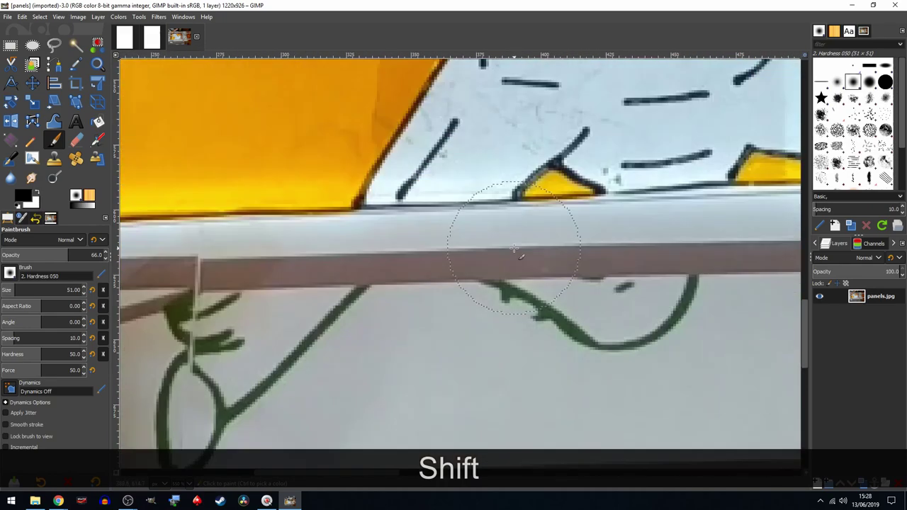
scroll(514, 248, "right", 6)
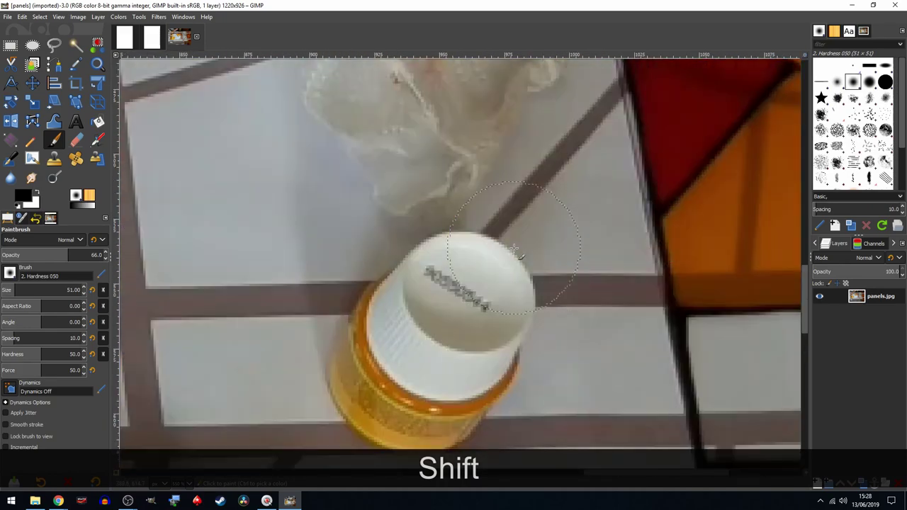
scroll(512, 249, "up", 5)
scroll(512, 248, "down", 8)
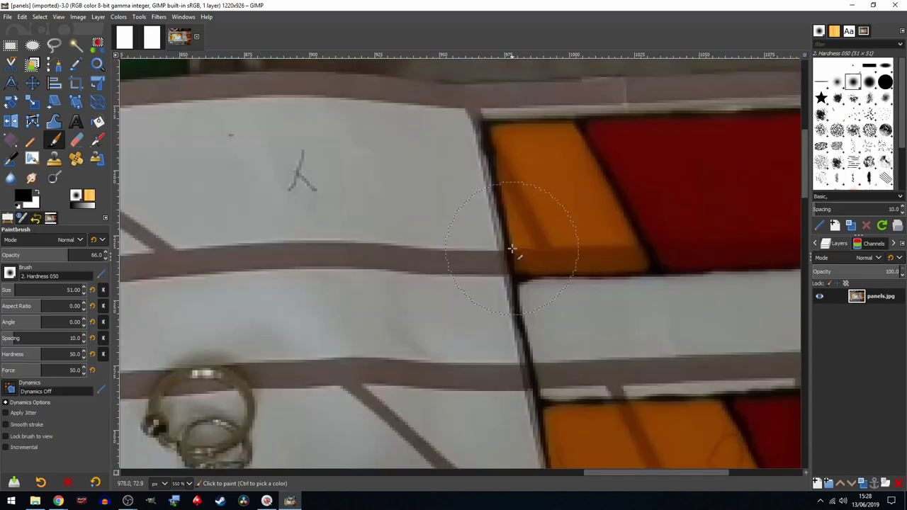
scroll(513, 249, "right", 5)
scroll(513, 248, "left", 5)
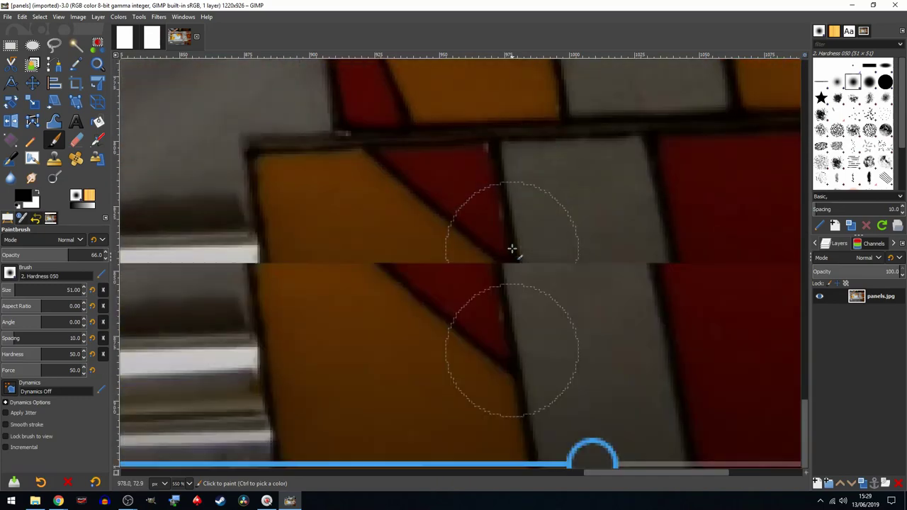
scroll(512, 248, "down", 1)
scroll(512, 249, "up", 4)
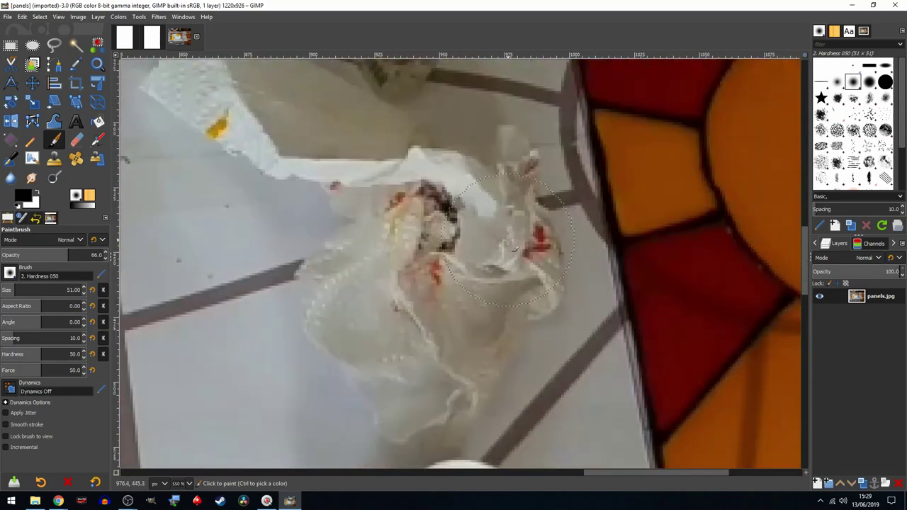
key("ctrl")
scroll(515, 238, "down", 6)
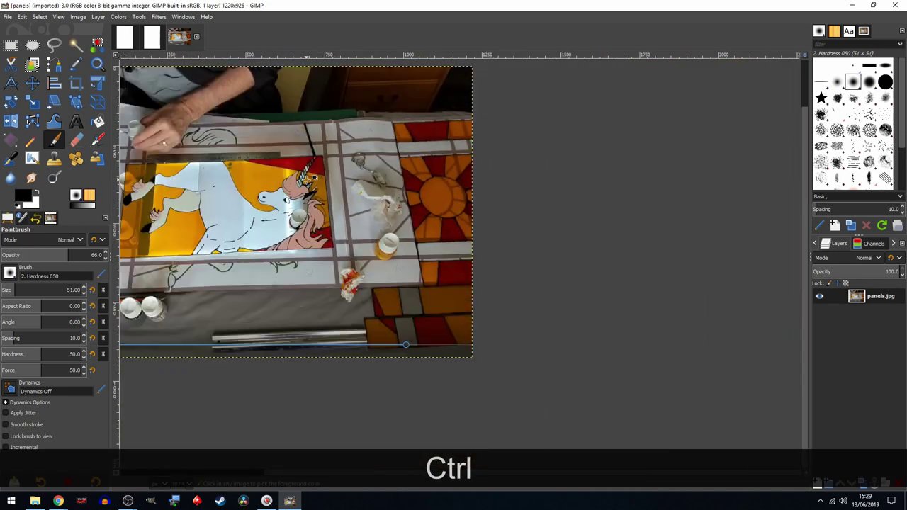
scroll(275, 192, "down", 3)
left_click_drag(496, 474, 379, 475)
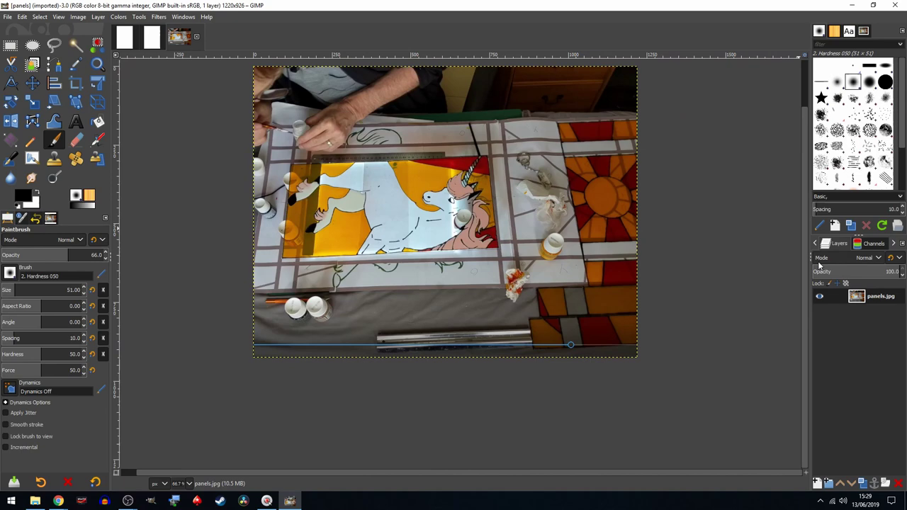
left_click_drag(804, 318, 804, 240)
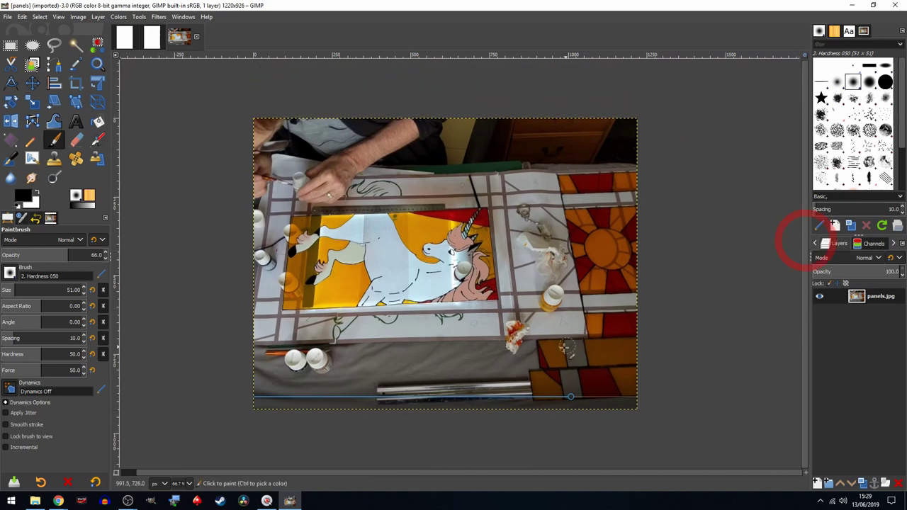
Step: Close panels.jpg and the extra Untitled image, zoom the 595×842 page, and choose the Pencil
left_click(197, 39)
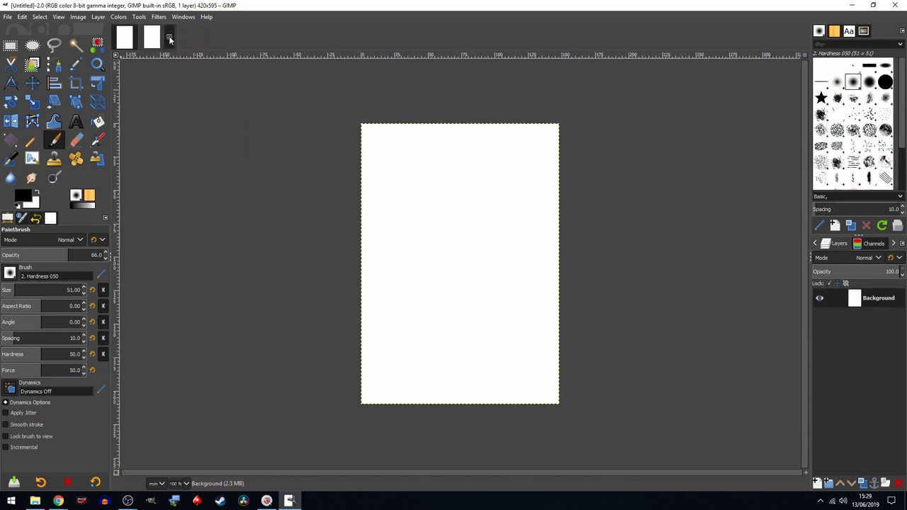
left_click(169, 38)
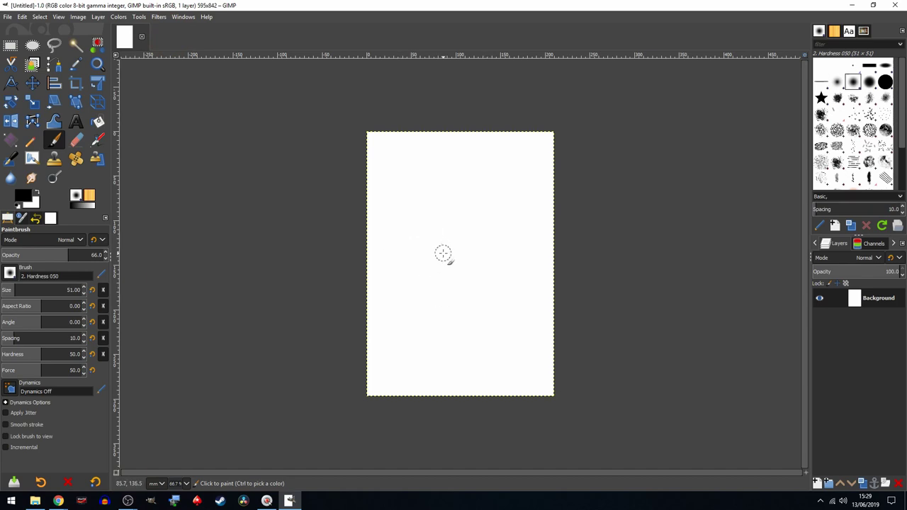
key("ctrl")
scroll(443, 252, "up", 2)
scroll(443, 253, "down", 1)
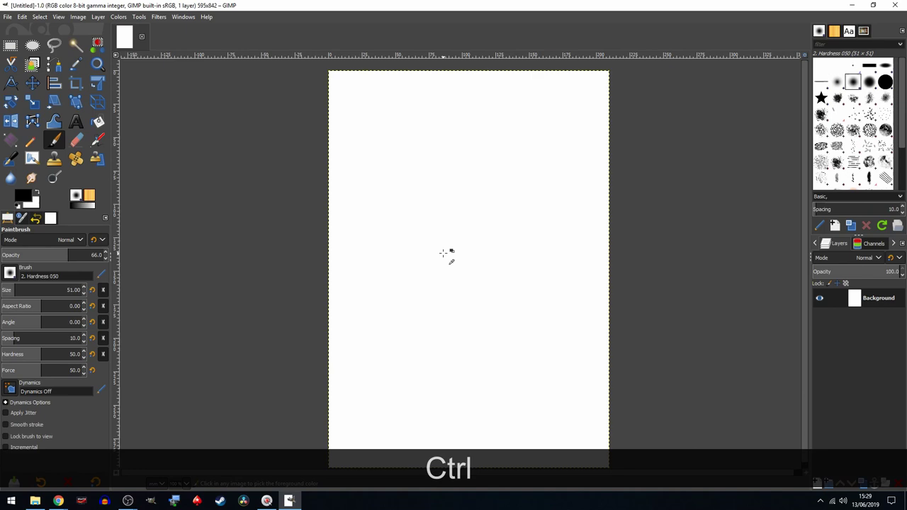
scroll(443, 253, "down", 1)
scroll(443, 253, "up", 1)
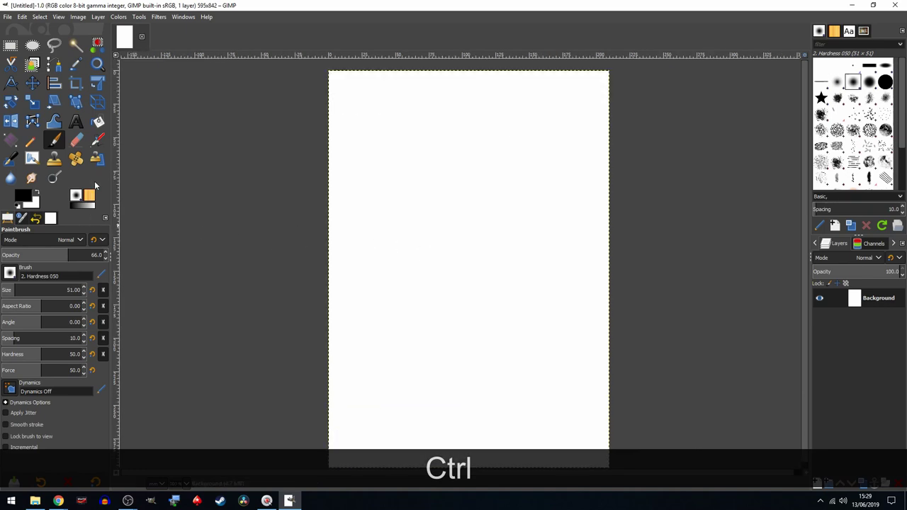
left_click(29, 144)
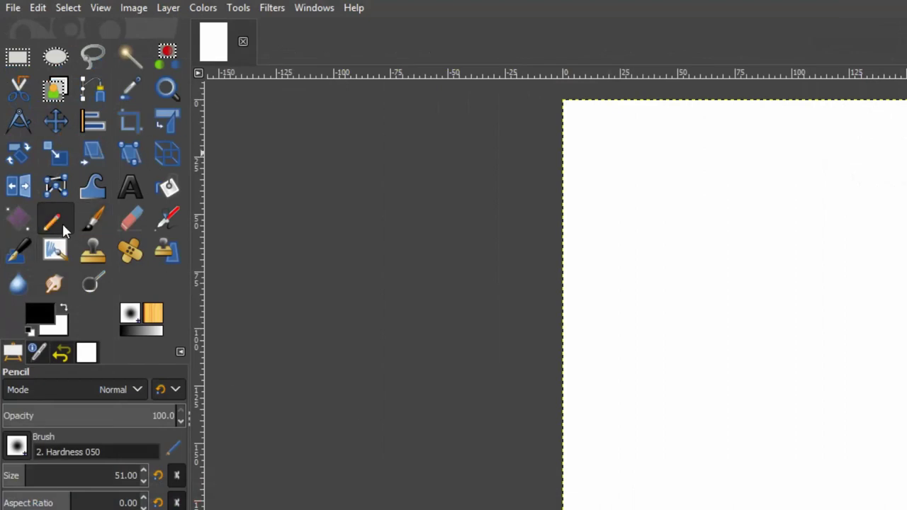
Step: Select the Pencil tool, keep black as foreground, and reduce the brush size to 5
left_click(88, 222)
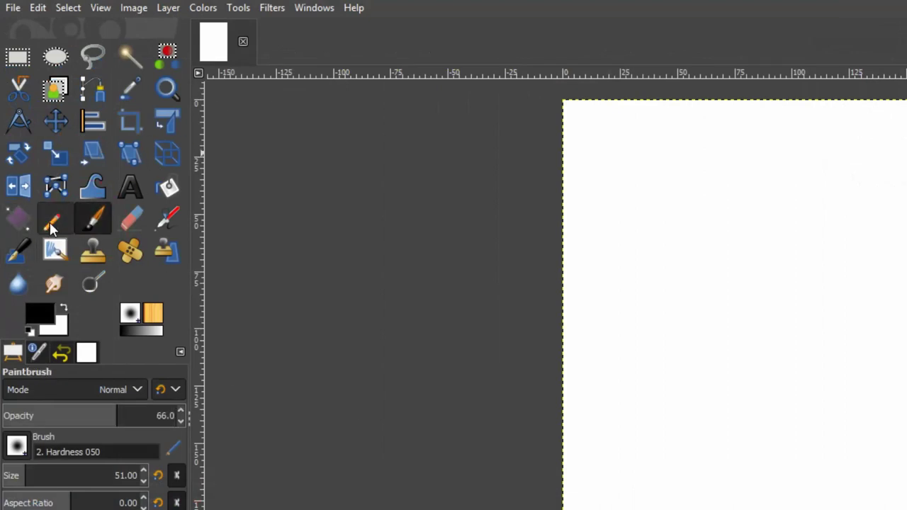
left_click(53, 224)
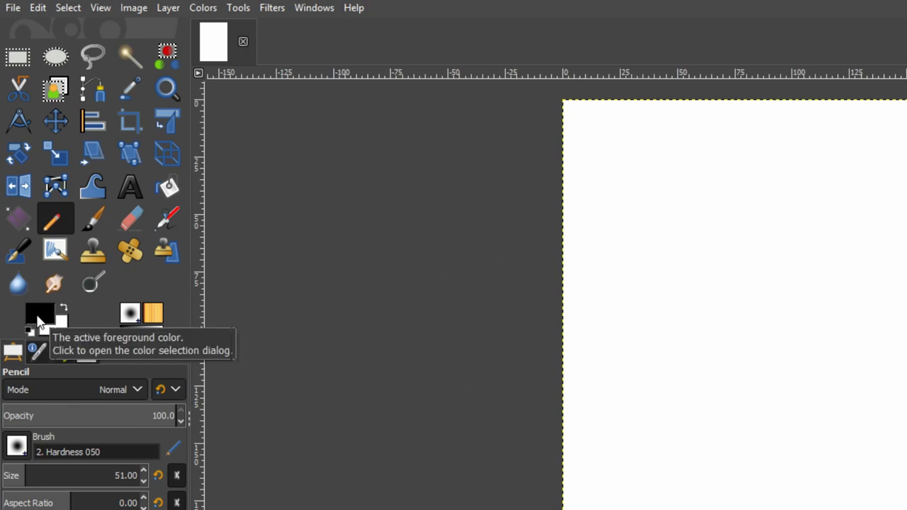
left_click(63, 310)
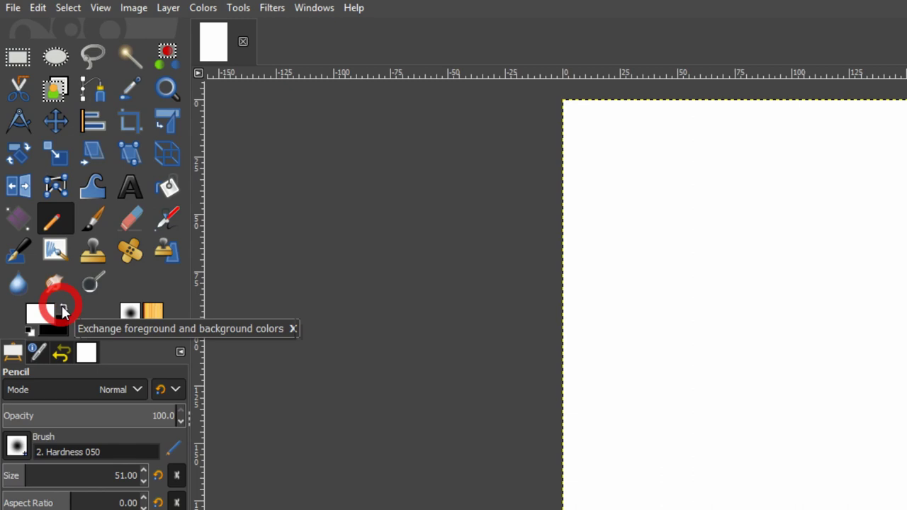
left_click(63, 309)
left_click(48, 316)
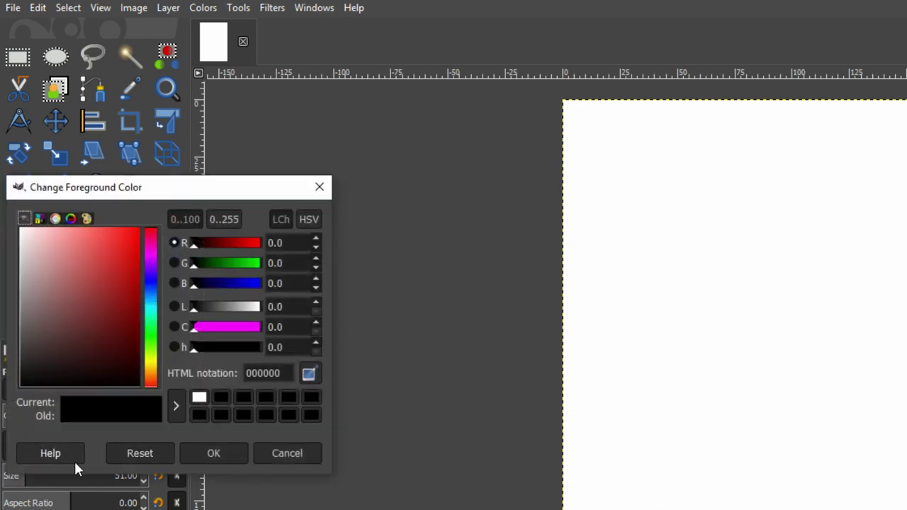
left_click(306, 454)
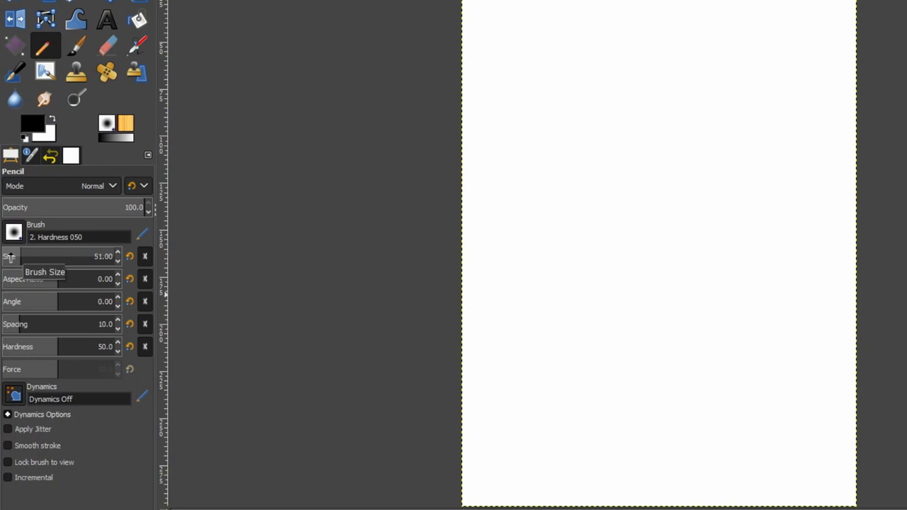
left_click(10, 257)
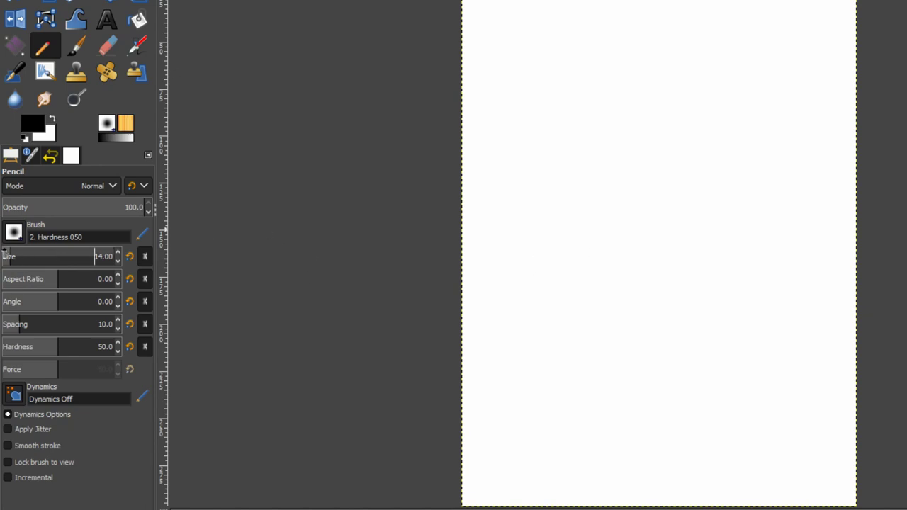
left_click(6, 256)
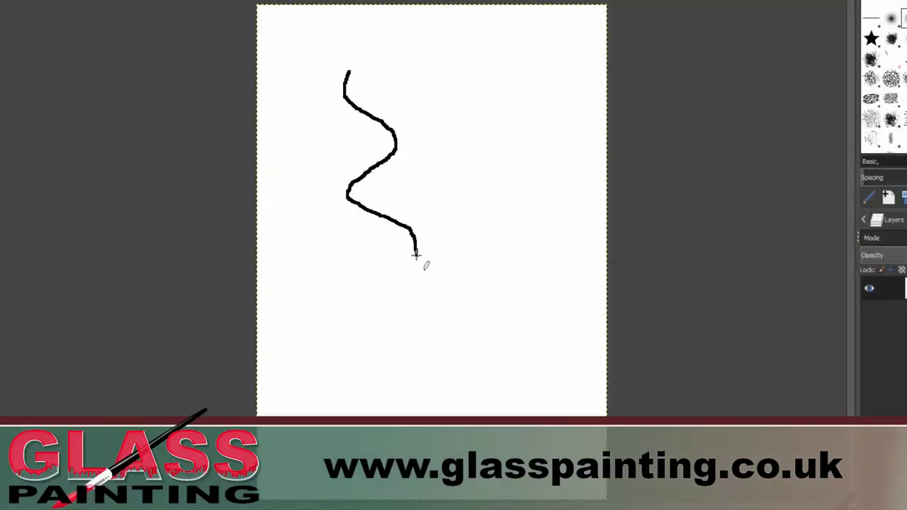
Step: Draw a second wavy line and a connected straight-segment outline with Shift-clicks
mouse_move(486, 88)
left_mouse_down()
mouse_move(438, 110)
mouse_move(496, 178)
mouse_move(467, 222)
mouse_move(471, 244)
mouse_move(497, 267)
mouse_move(498, 290)
mouse_move(413, 320)
left_mouse_up()
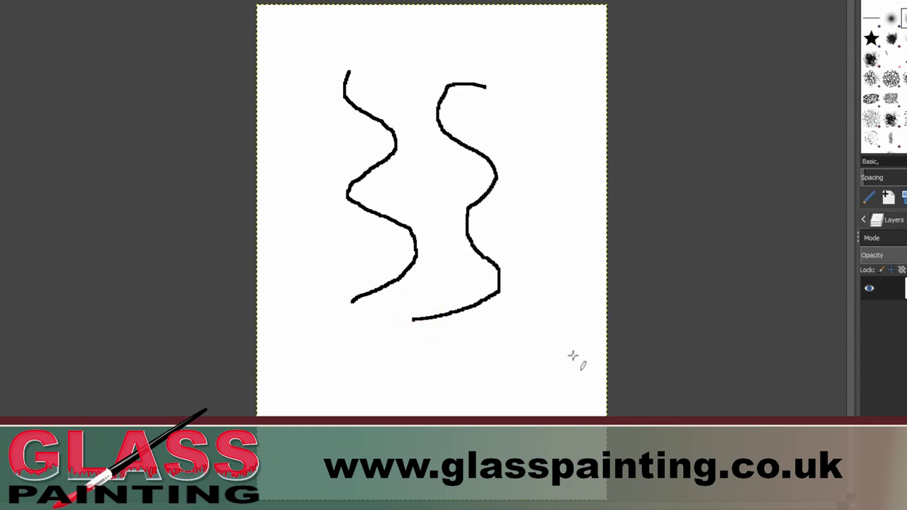
left_click(552, 91)
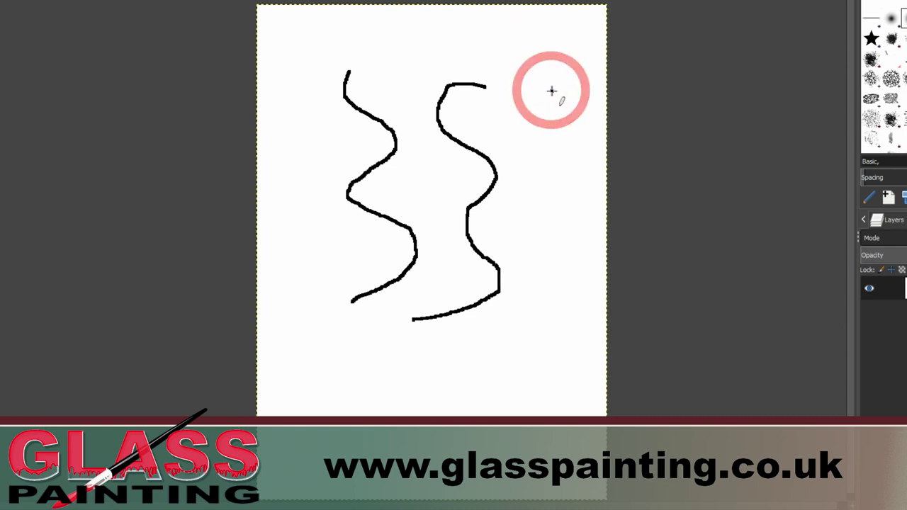
key("shift")
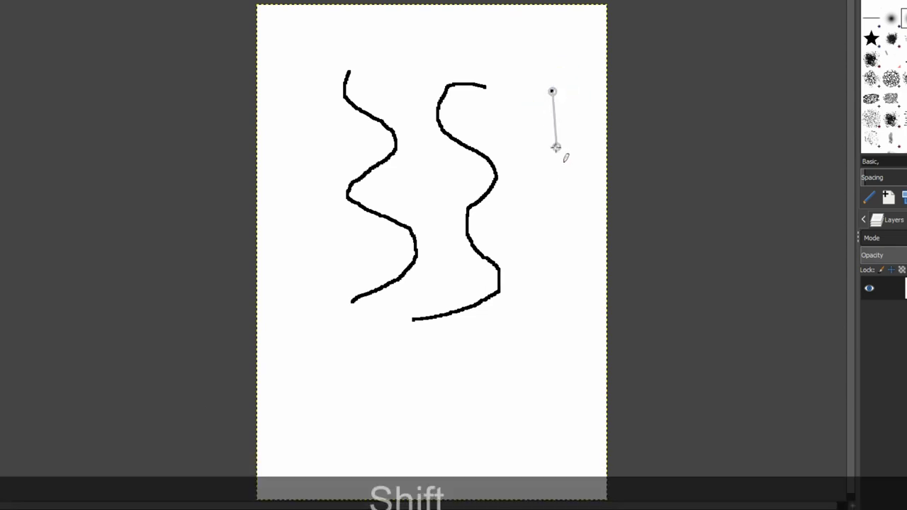
left_click(553, 377, "shift")
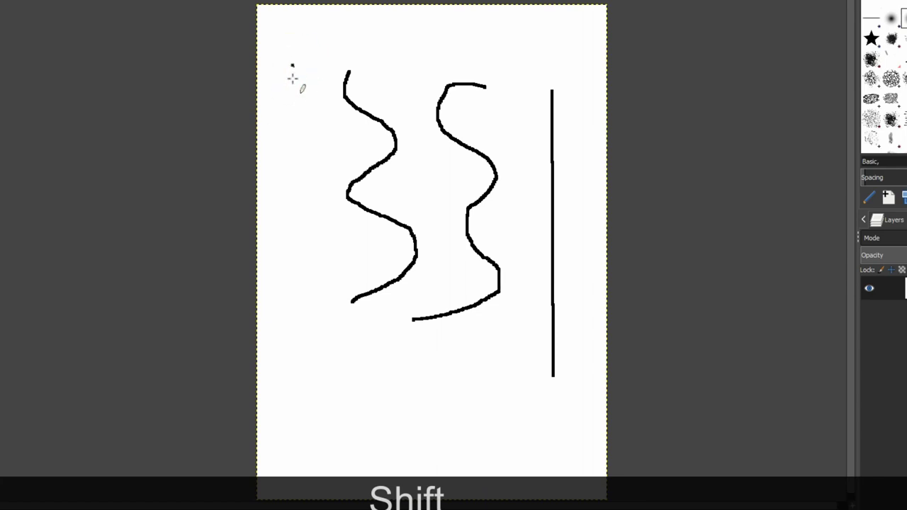
left_click(309, 374, "shift")
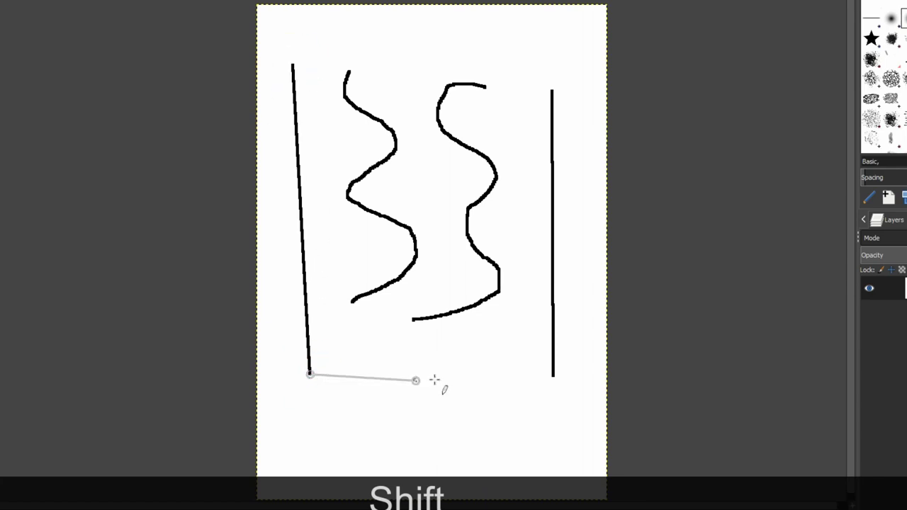
left_click(472, 378, "shift")
left_click(462, 440, "shift")
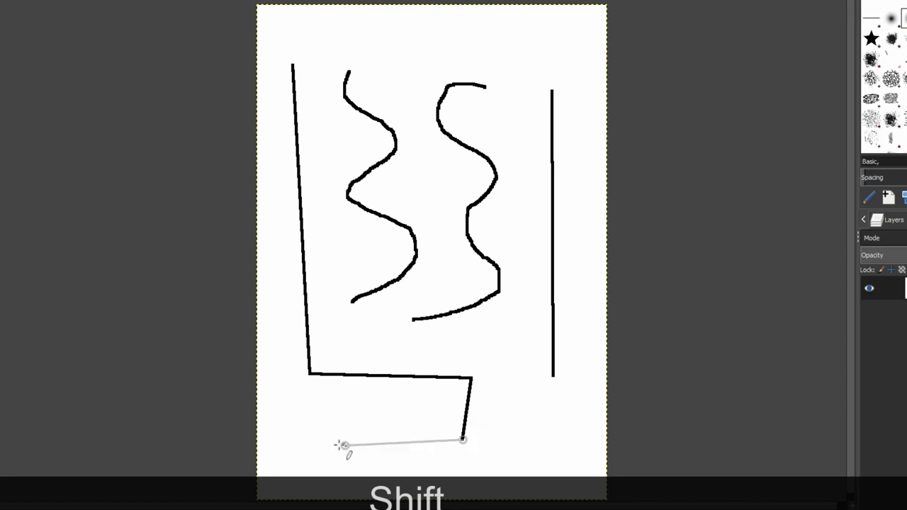
left_click(316, 430, "shift")
left_click(283, 326, "shift")
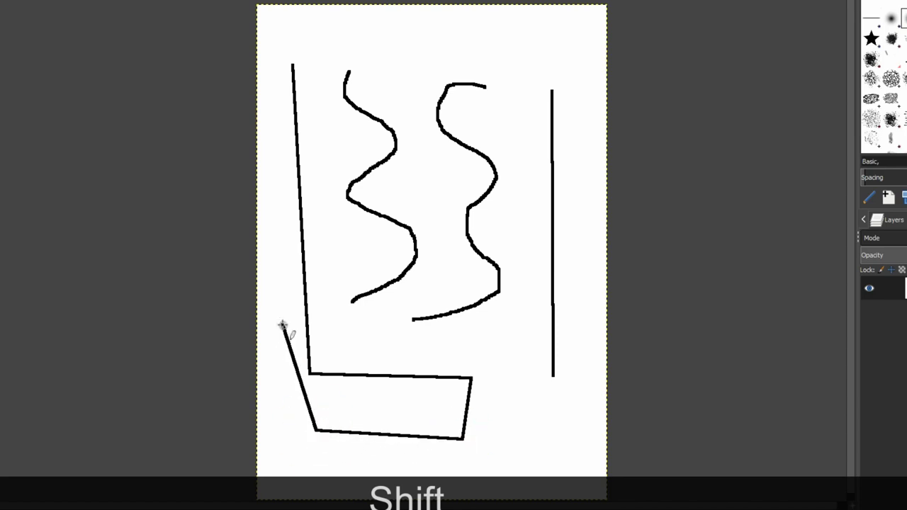
left_click(275, 163, "shift")
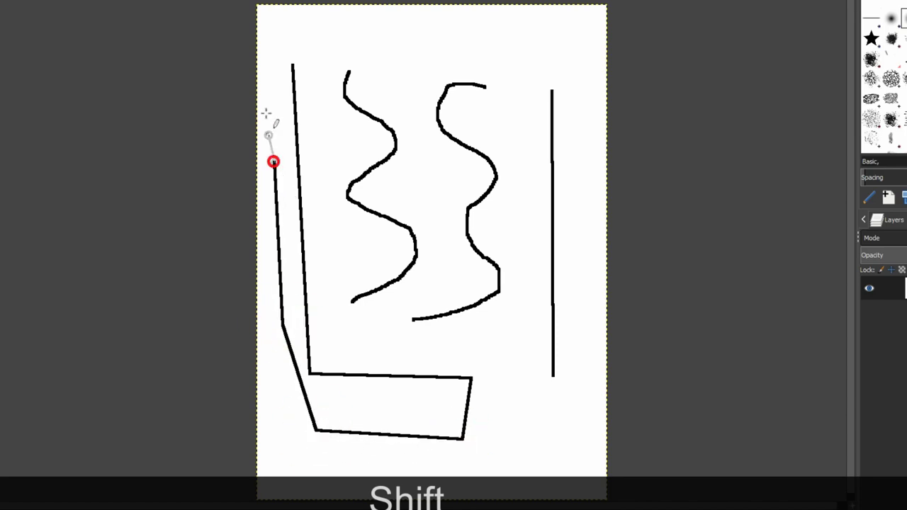
left_click(291, 62, "shift")
Step: Add a freehand zigzag near the top and an angled straight line down to the wavy line
mouse_move(369, 35)
left_mouse_down()
mouse_move(414, 41)
mouse_move(395, 72)
mouse_move(402, 126)
left_mouse_up()
left_click(469, 35)
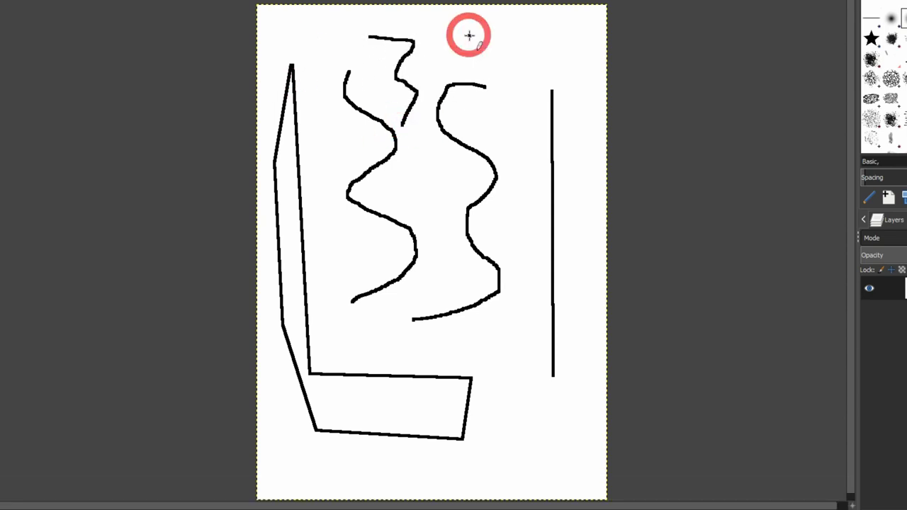
left_click(512, 156, "shift")
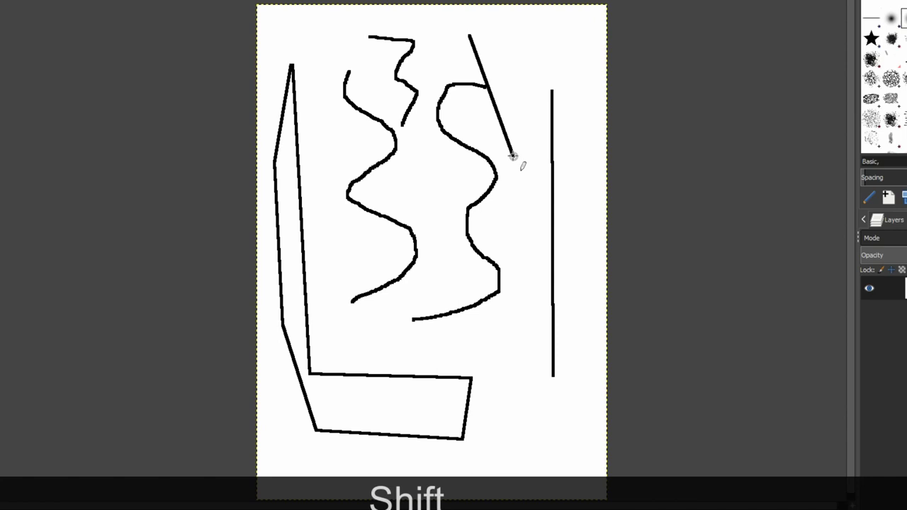
left_click(499, 292, "shift")
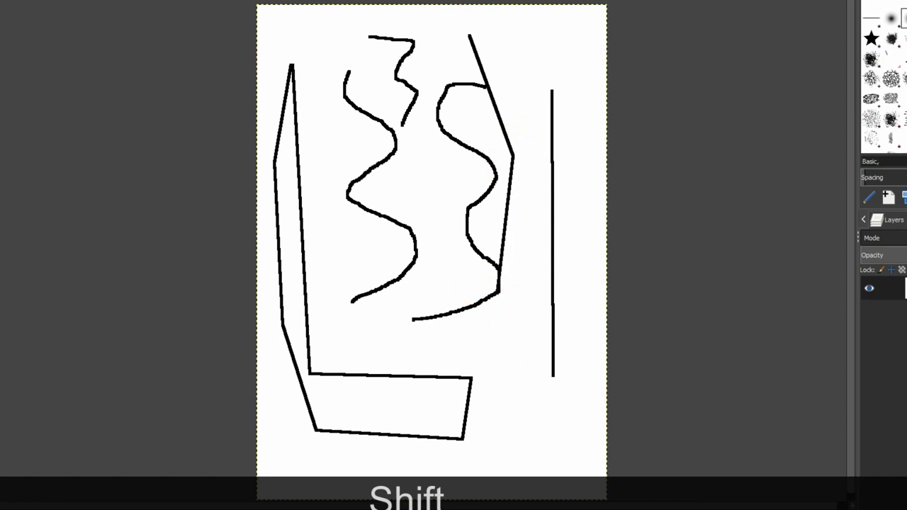
key("alt+e")
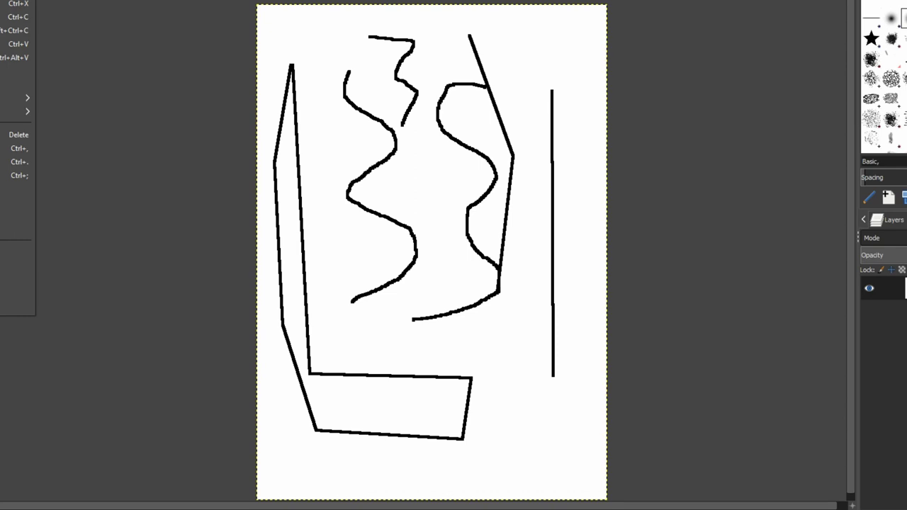
key("Return")
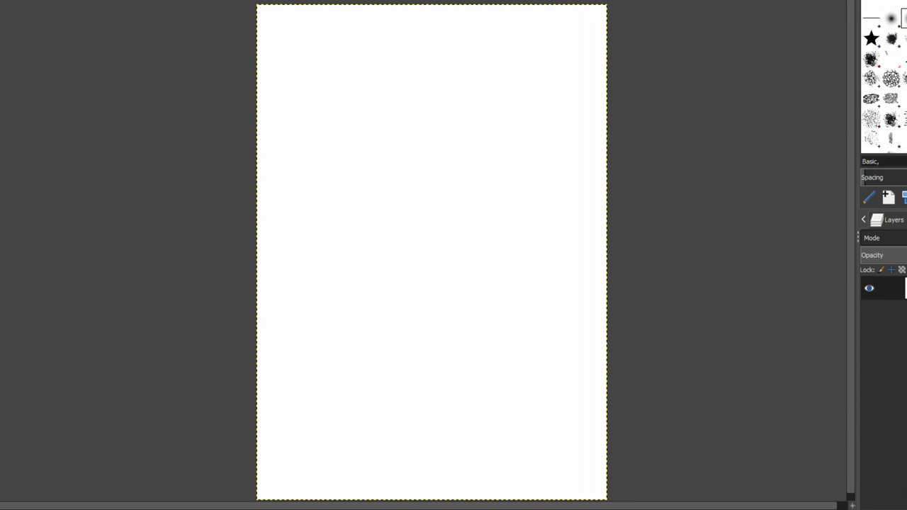
Step: Place a horizontal guide at the top margin and a vertical guide at the left margin
left_click_drag(236, 2, 237, 51)
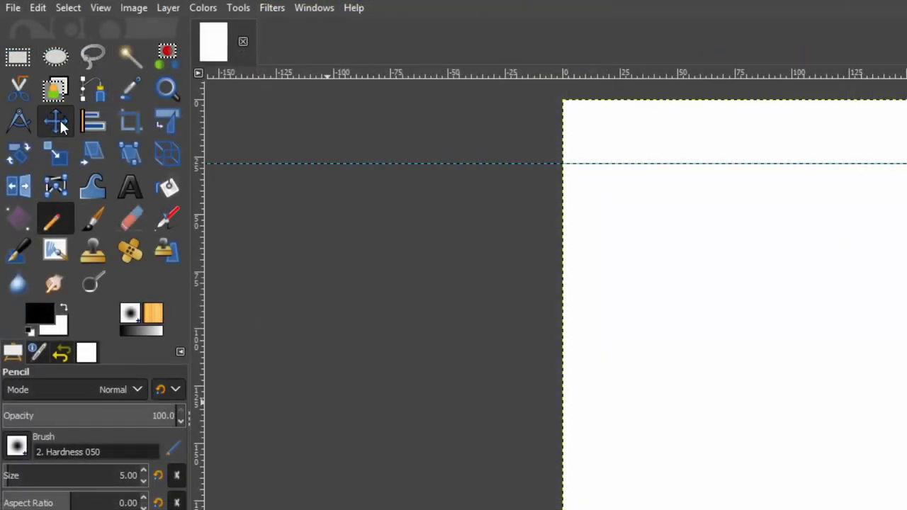
left_click(57, 121)
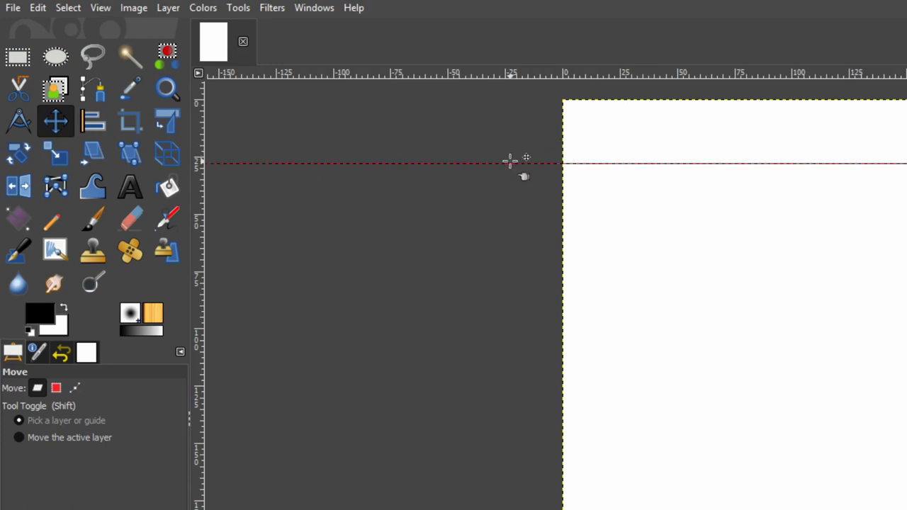
left_click_drag(510, 161, 738, 171)
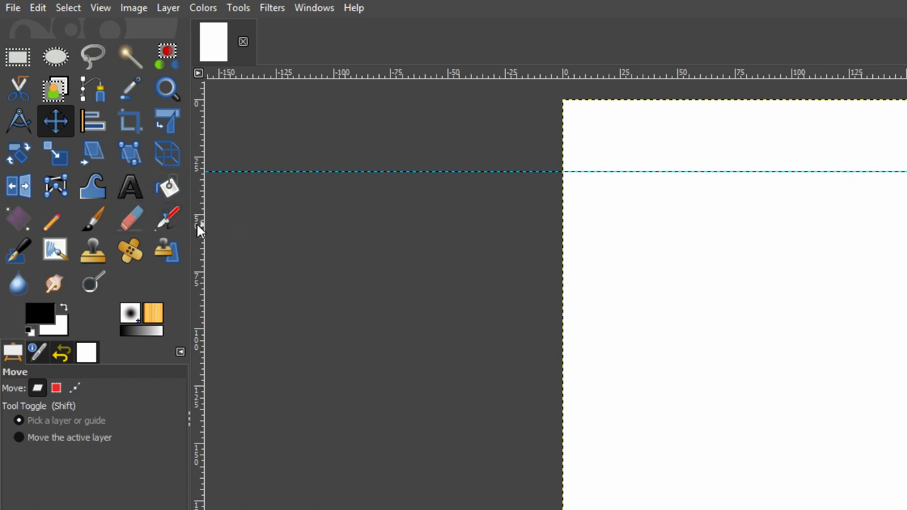
left_click_drag(196, 223, 638, 251)
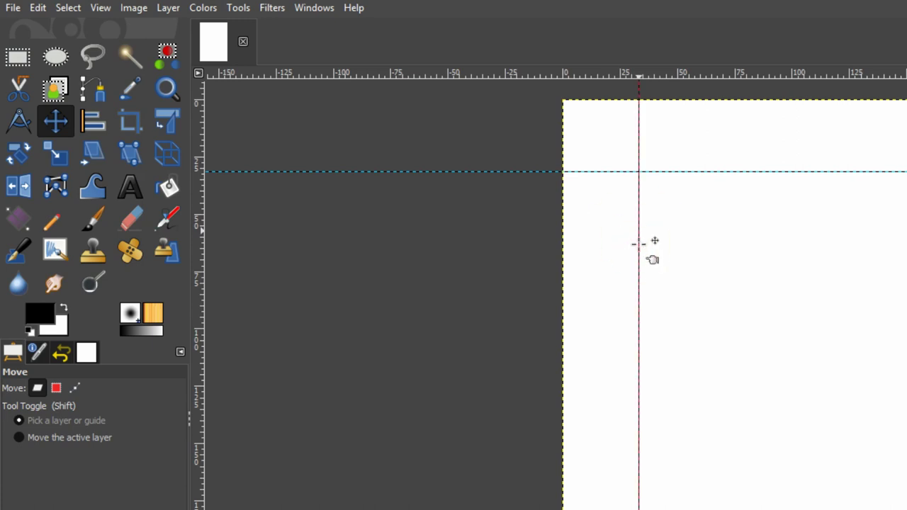
left_click_drag(197, 283, 900, 270)
left_click_drag(692, 77, 686, 507)
Step: Confirm in the View menu that Snap to Guides is enabled
left_click(101, 7)
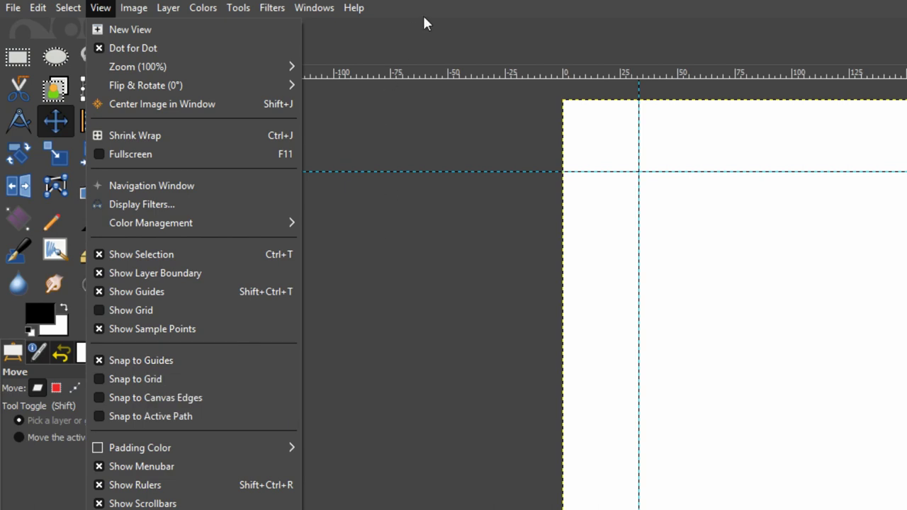
left_click(448, 1)
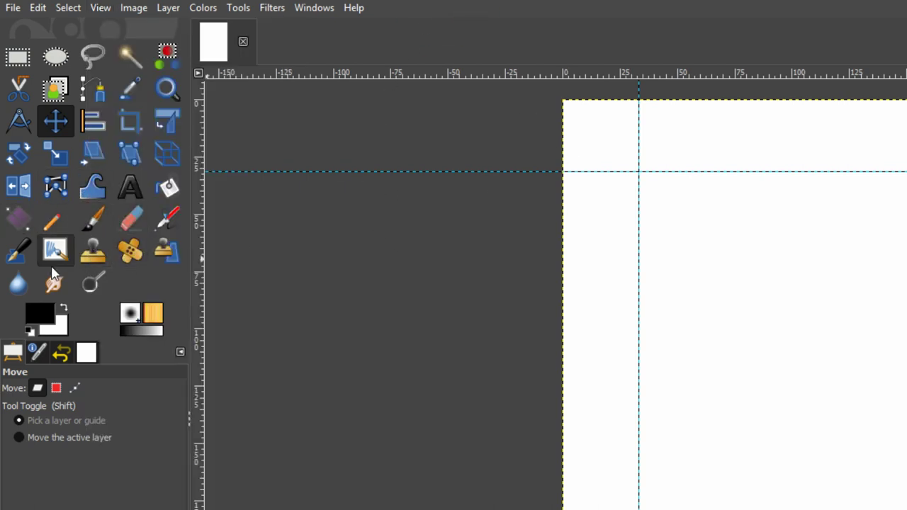
Step: Draw a Pencil rectangle along the four margin guides and add a guide for the first divider
left_click(54, 225)
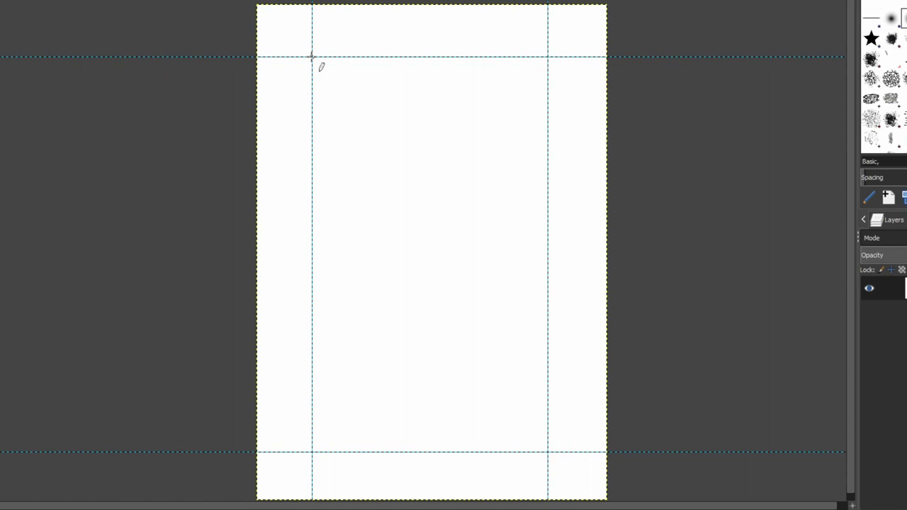
left_click(312, 57)
key("shift")
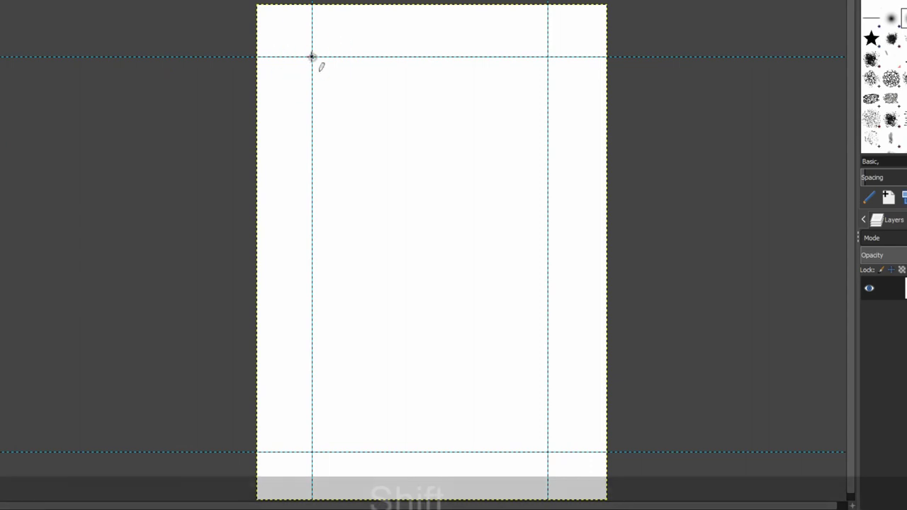
left_click(313, 452, "shift")
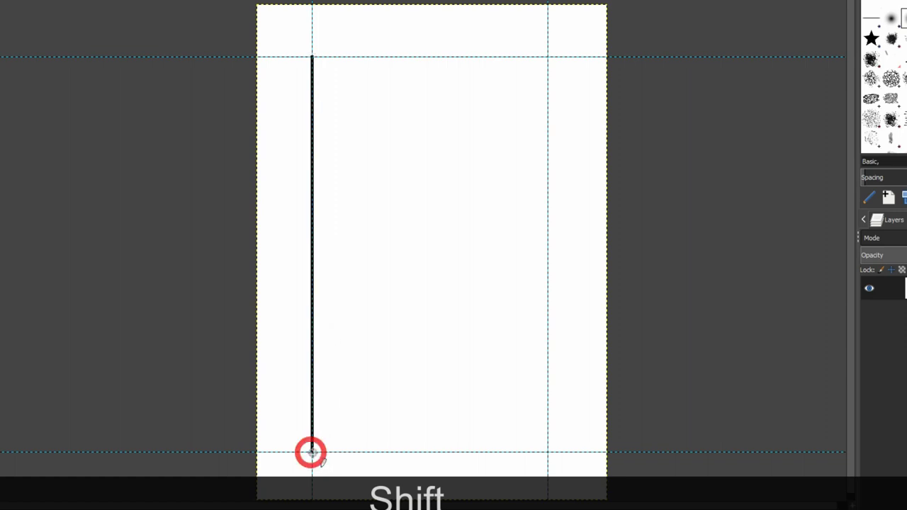
left_click(548, 452, "shift")
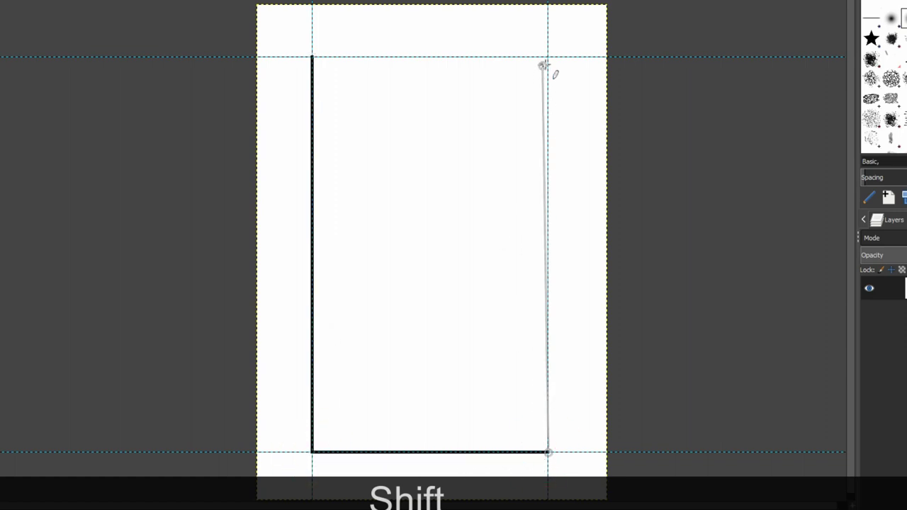
left_click(547, 57, "shift")
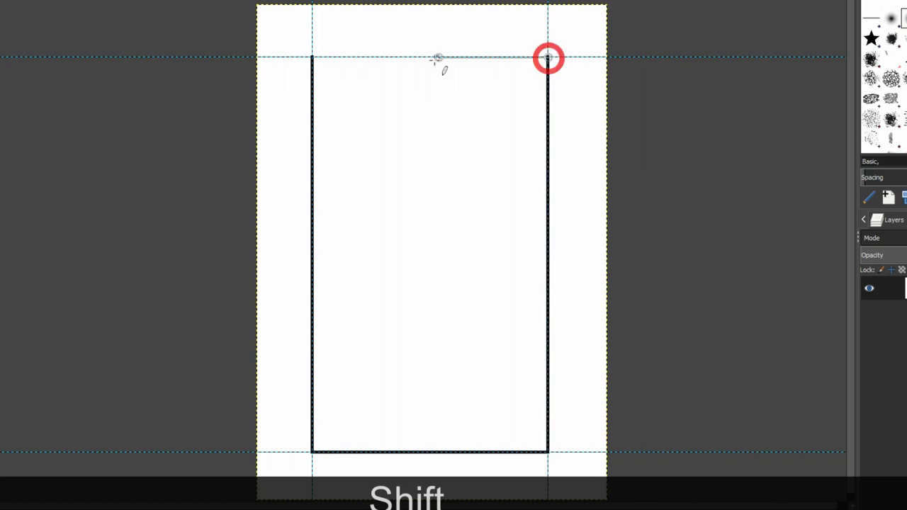
left_click(313, 56, "shift")
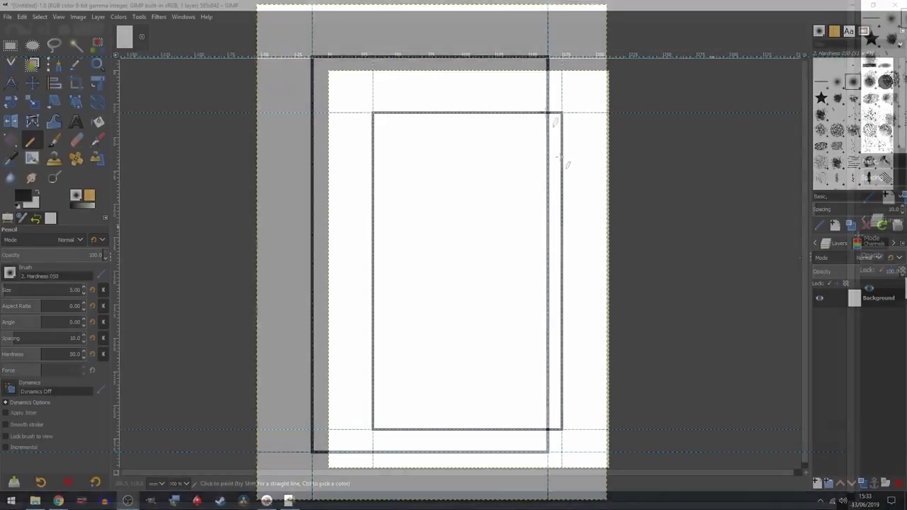
left_click_drag(304, 56, 305, 207)
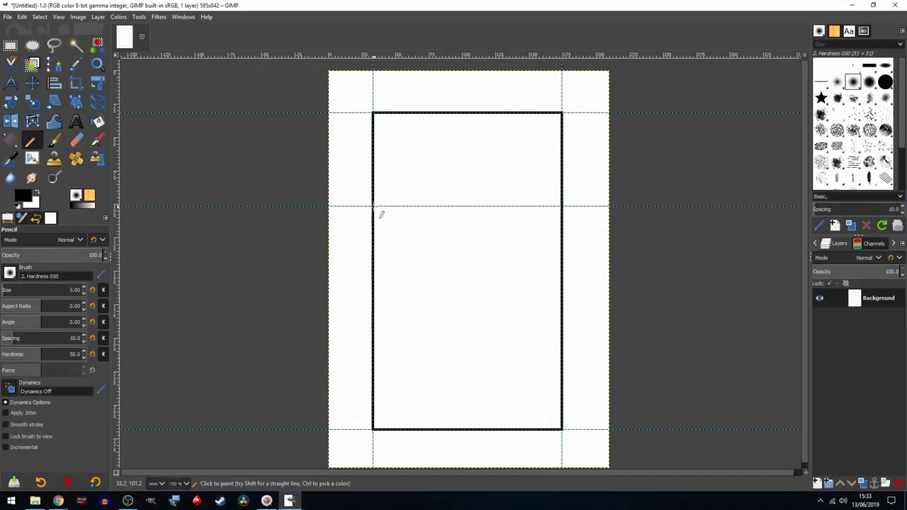
left_click(373, 206)
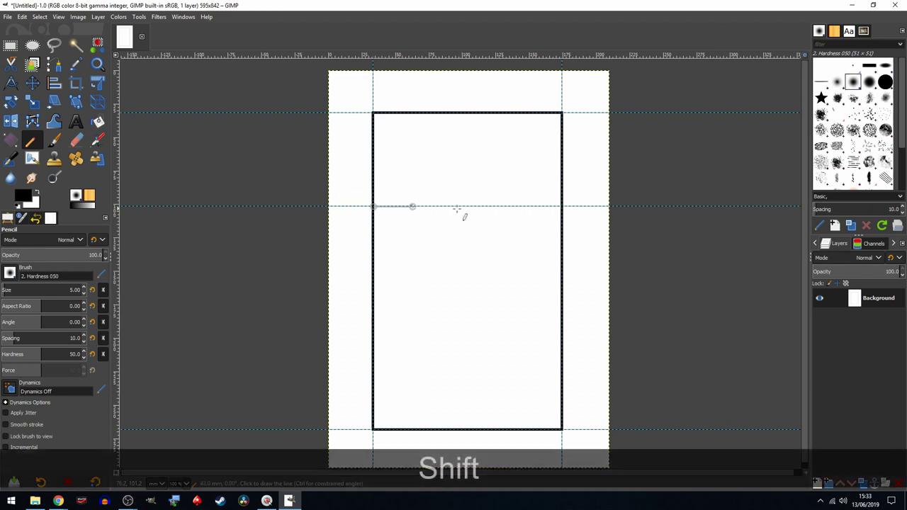
Step: Draw the first horizontal divider, undo a slanted line, and redraw the second along a guide
left_click(562, 206, "shift")
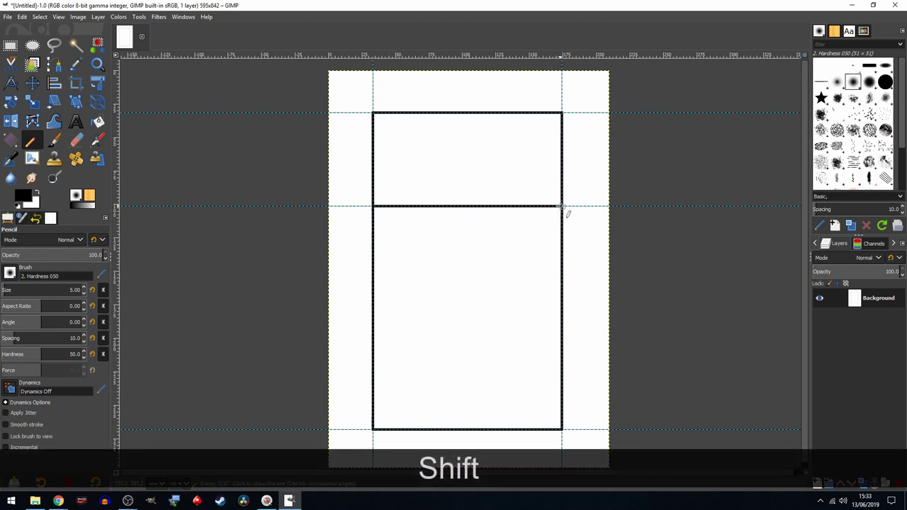
left_click(371, 313)
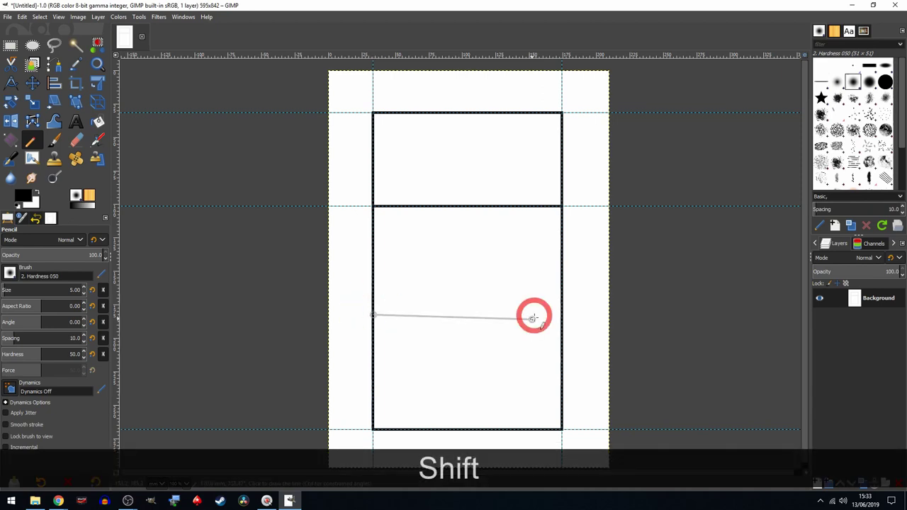
left_click(561, 309, "shift")
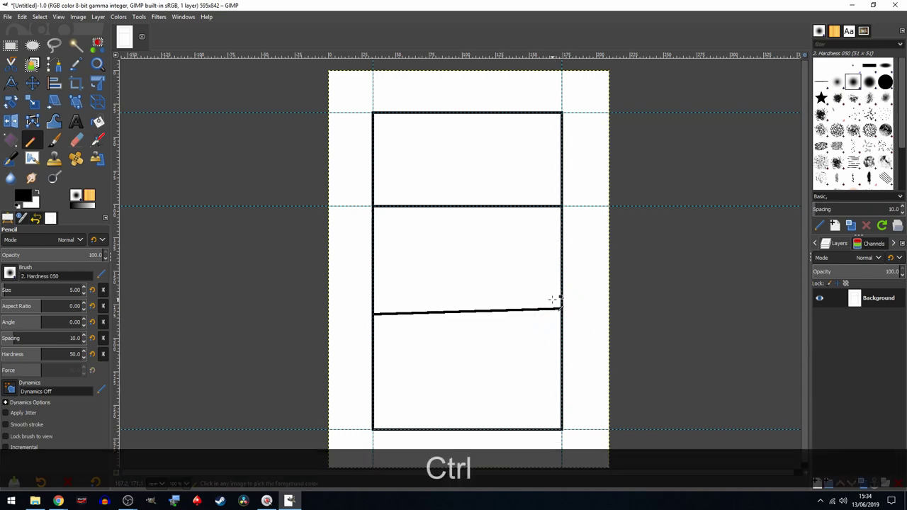
key("ctrl+z")
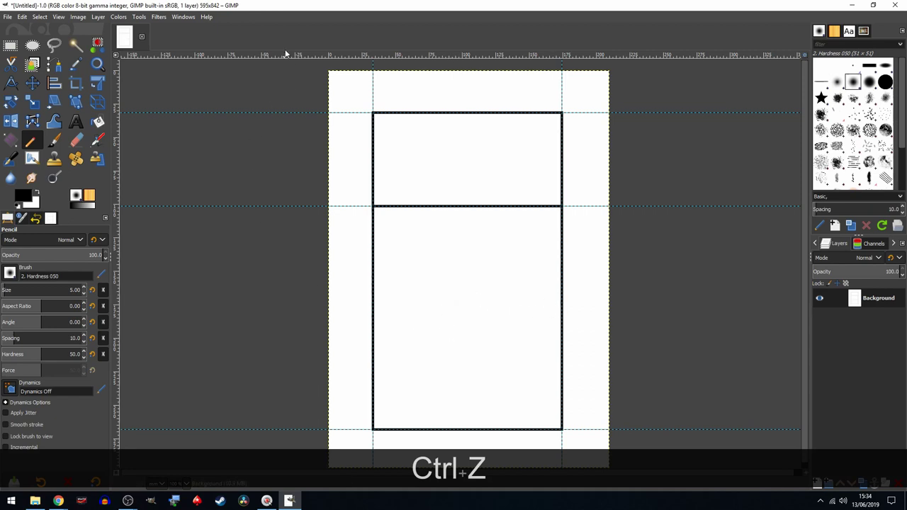
left_click_drag(284, 53, 316, 306)
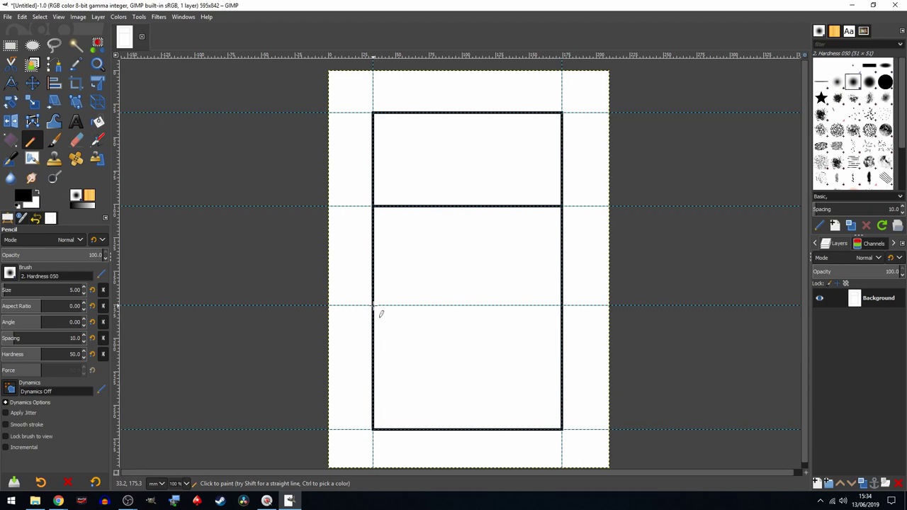
left_click(373, 305)
key("shift")
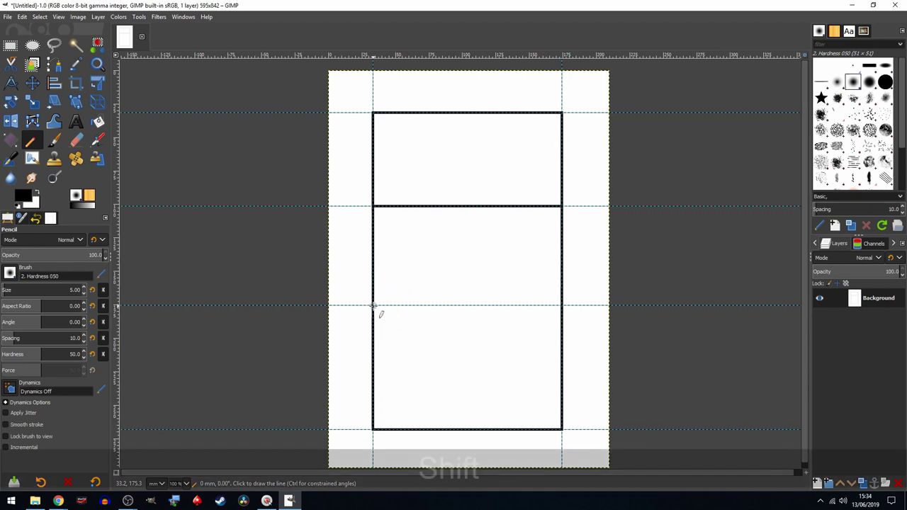
left_click(559, 306, "shift")
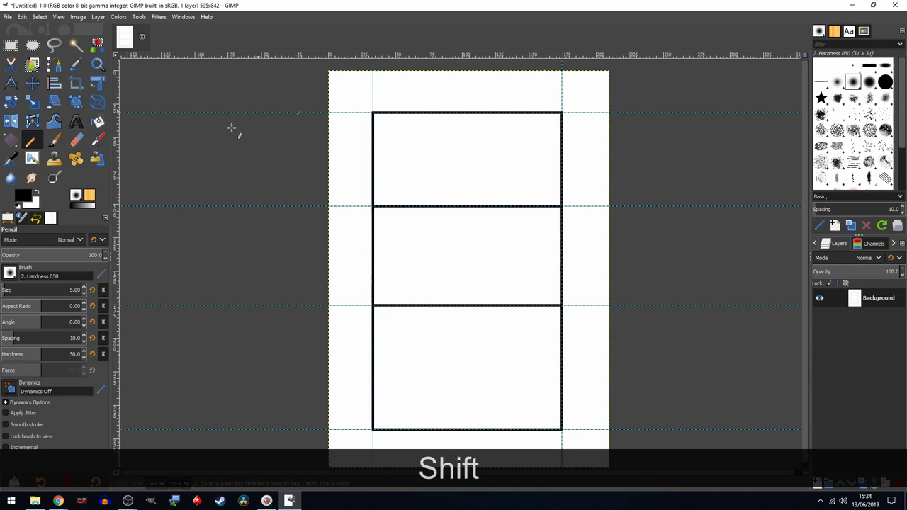
Step: Add a central vertical guide and draw a straight vertical divider along it
left_click_drag(117, 200, 468, 235)
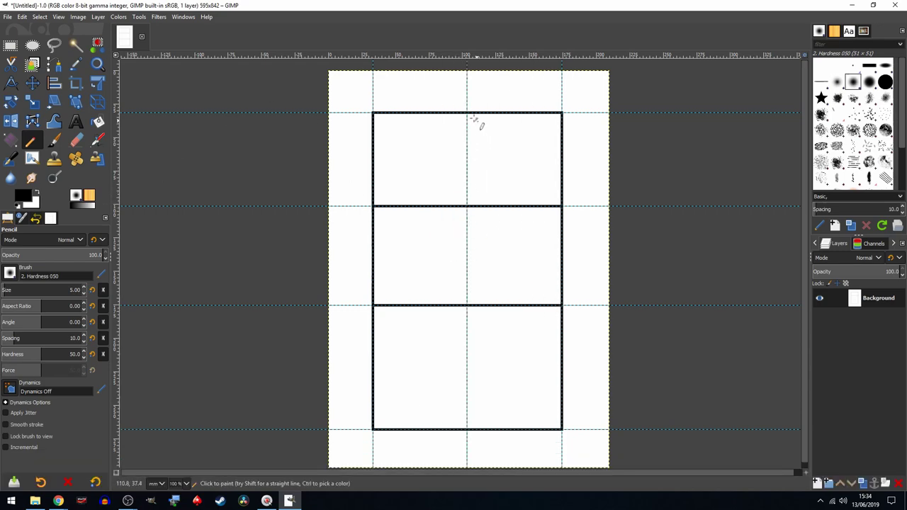
key("shift")
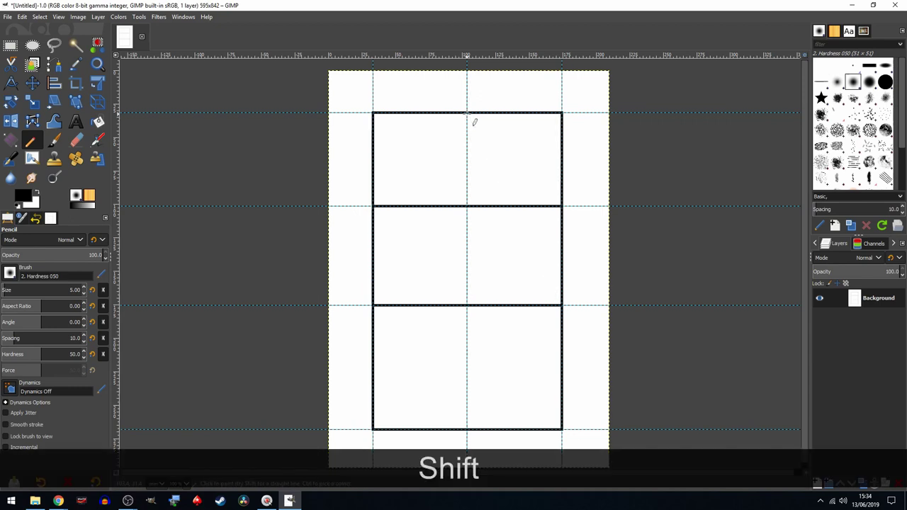
left_click(466, 114)
left_click(467, 429)
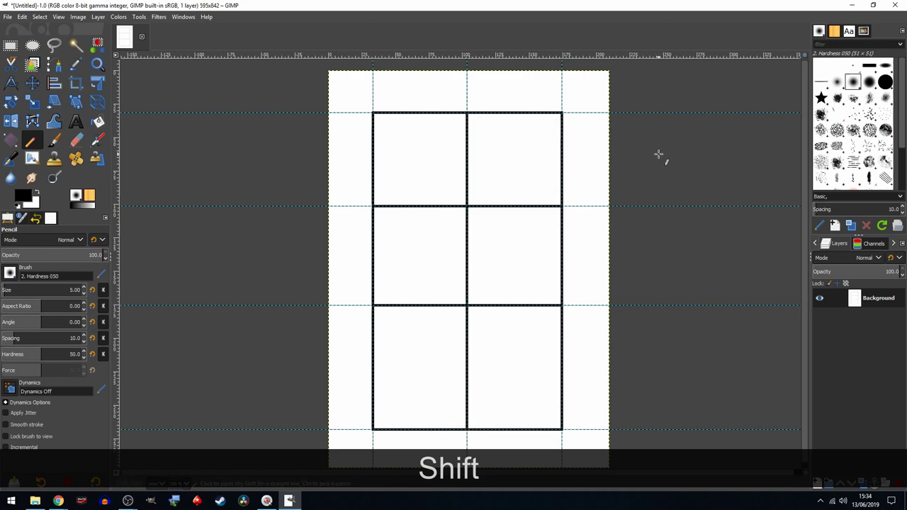
Step: Scribble loops in the top panels, an X mid-left, curves at right, and a long right-column line
mouse_move(499, 139)
left_mouse_down()
mouse_move(480, 151)
mouse_move(517, 157)
mouse_move(514, 136)
mouse_move(503, 130)
left_mouse_up()
mouse_move(426, 142)
left_mouse_down()
mouse_move(399, 202)
mouse_move(432, 146)
left_mouse_up()
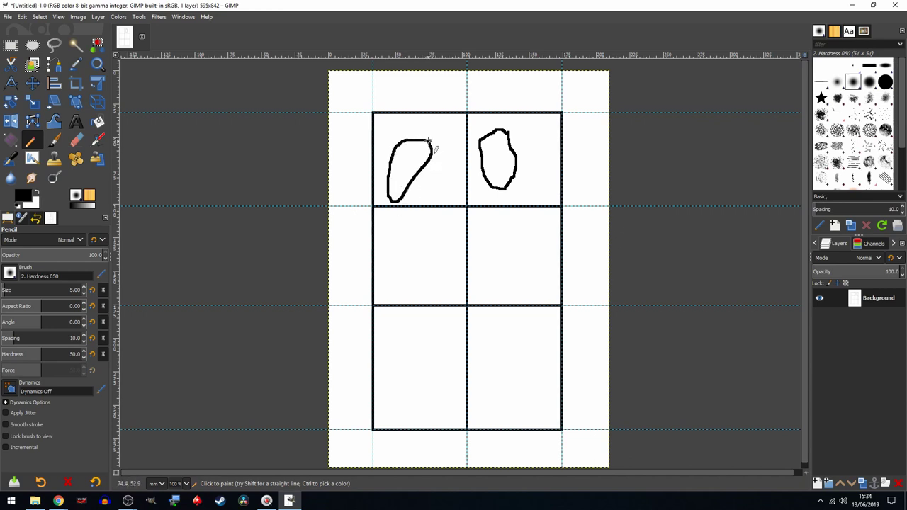
left_click_drag(403, 224, 465, 278)
left_click_drag(432, 223, 404, 281)
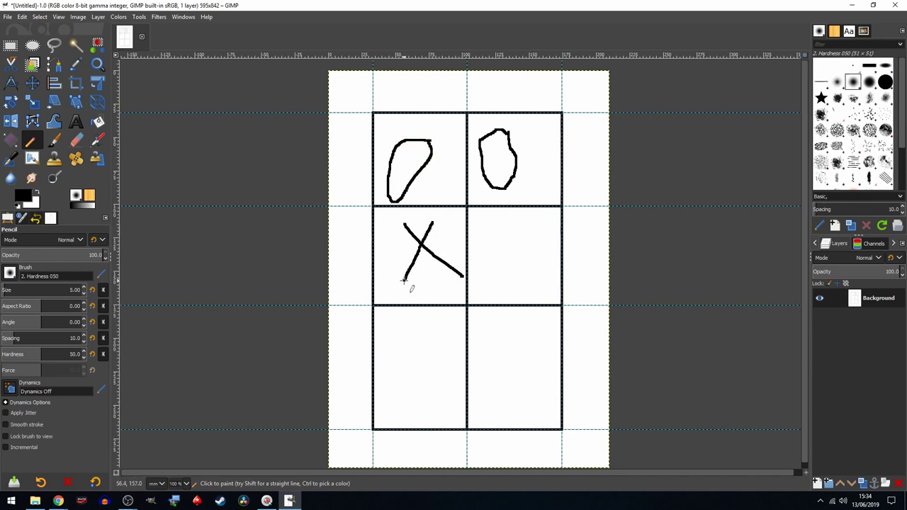
mouse_move(519, 229)
left_mouse_down()
mouse_move(496, 249)
mouse_move(535, 285)
mouse_move(549, 222)
left_mouse_up()
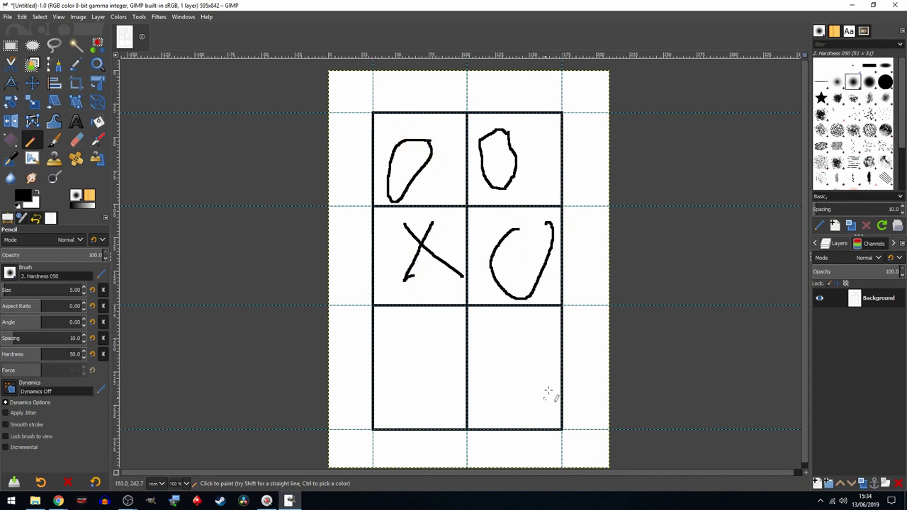
mouse_move(536, 354)
left_mouse_down()
mouse_move(497, 383)
mouse_move(521, 343)
left_mouse_up()
left_click_drag(499, 129, 498, 436)
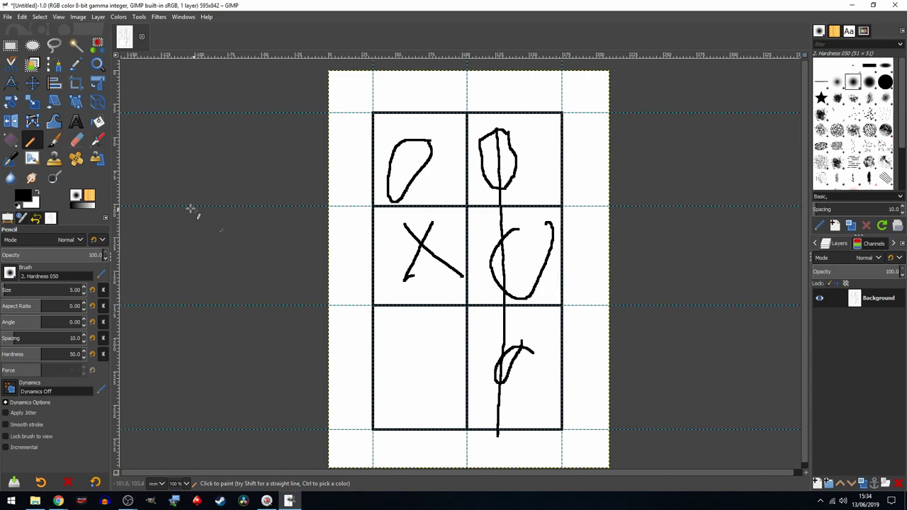
Step: Open the foreground colour picker and close it, keeping black
left_click(21, 196)
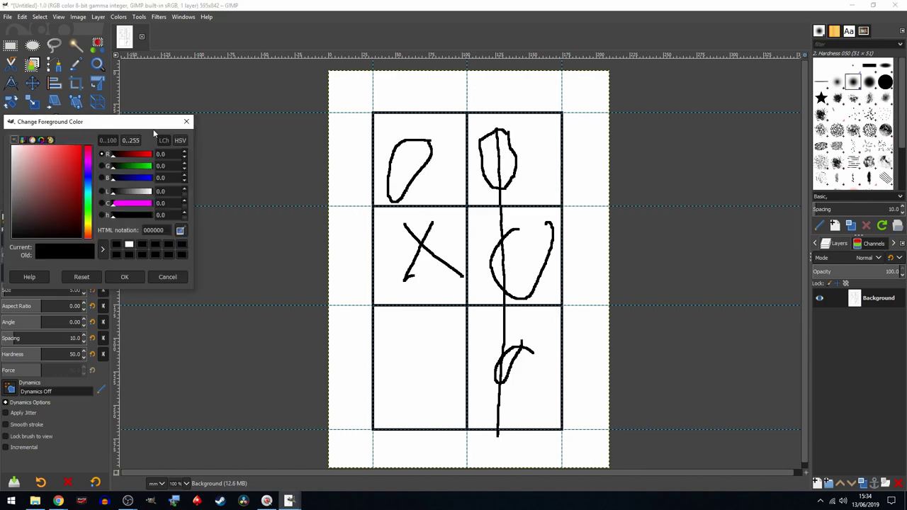
left_click(187, 123)
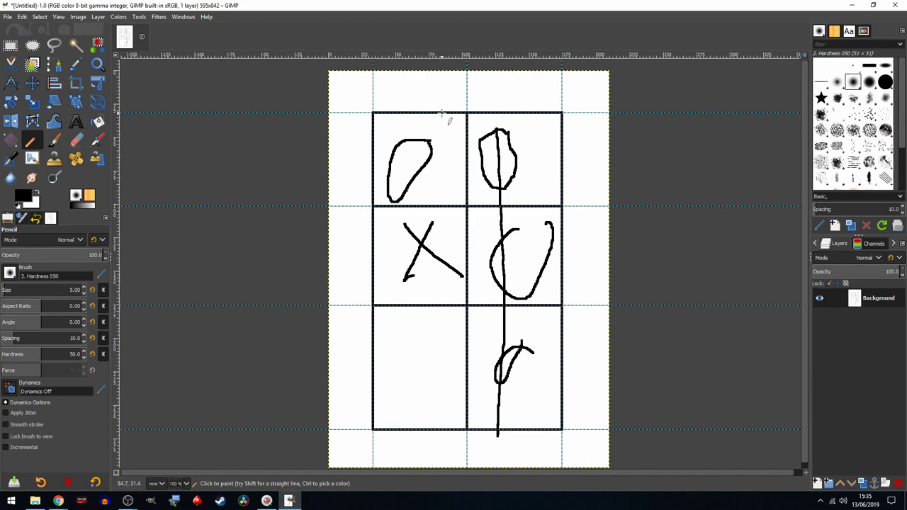
Step: Show the File menu's commands
left_click(8, 17)
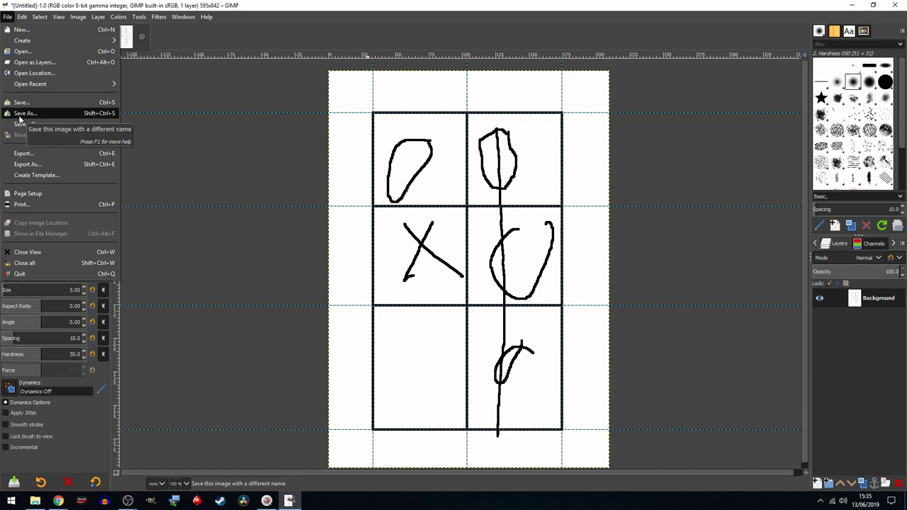
Step: Set the export destination to the Desktop and rename the file to test.jpg
left_click(28, 164)
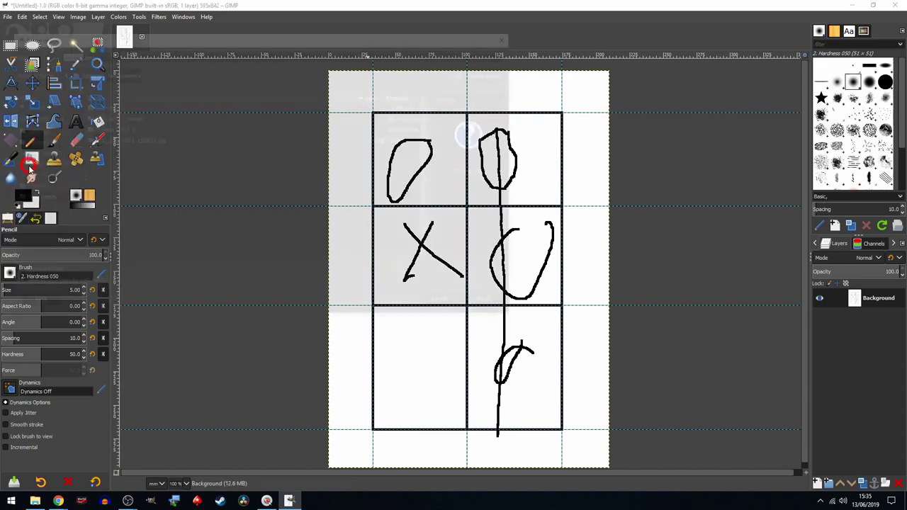
left_click_drag(241, 35, 516, 131)
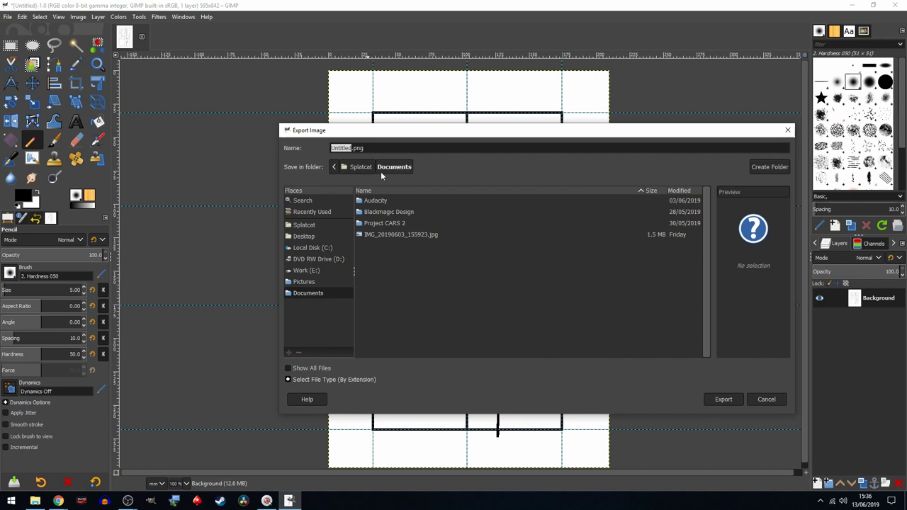
left_click(304, 237)
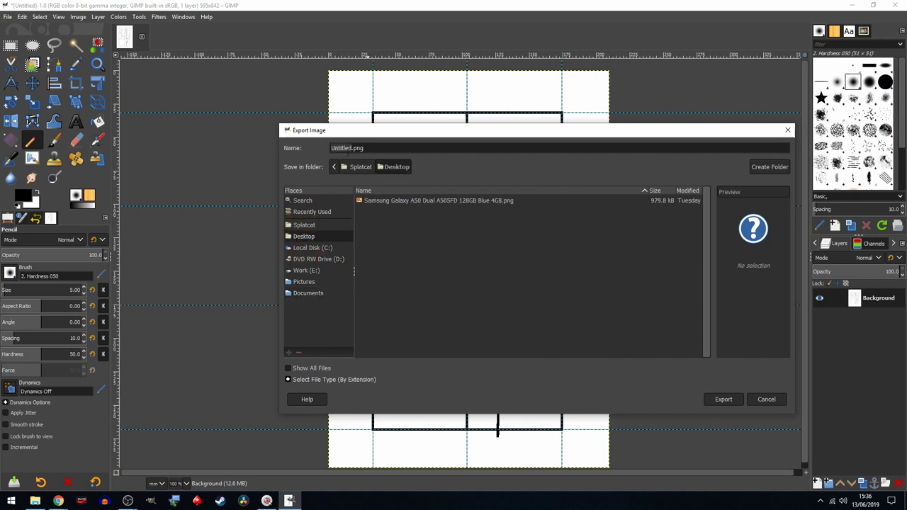
left_click_drag(352, 148, 318, 154)
type("test")
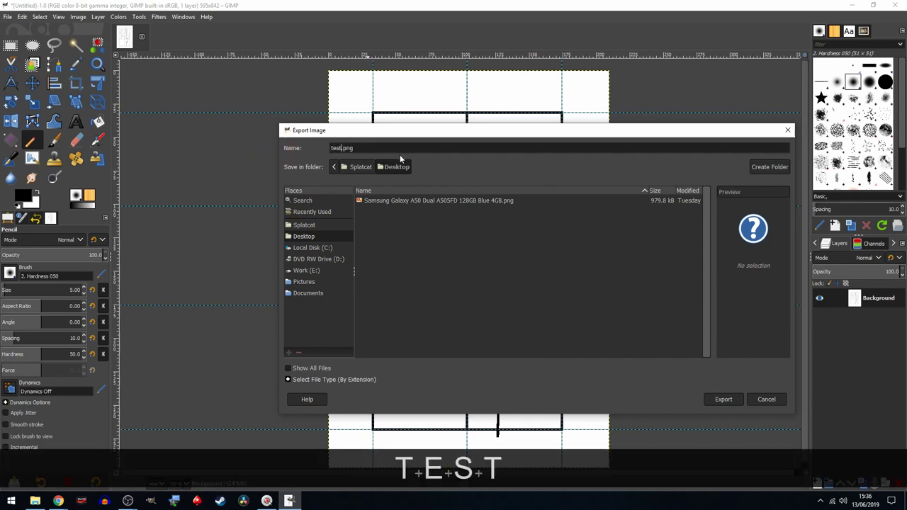
left_click(367, 147)
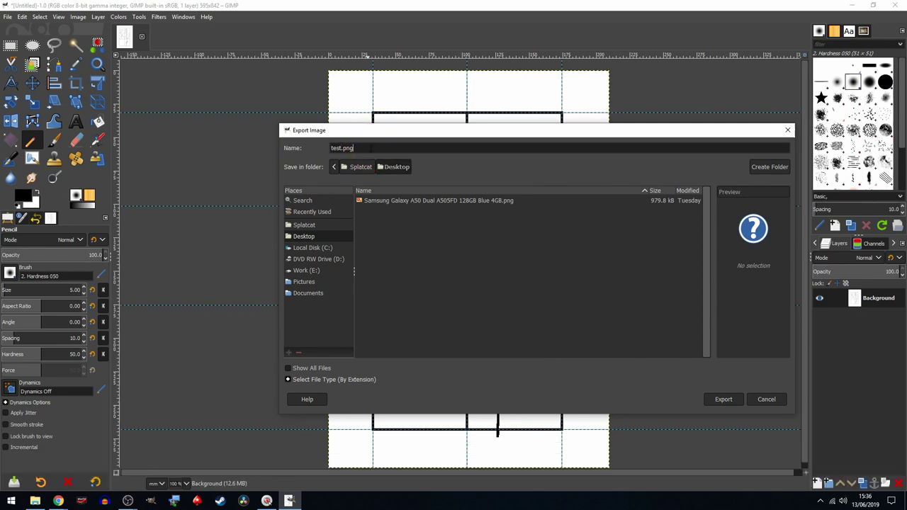
key("BackSpace")
key("BackSpace")
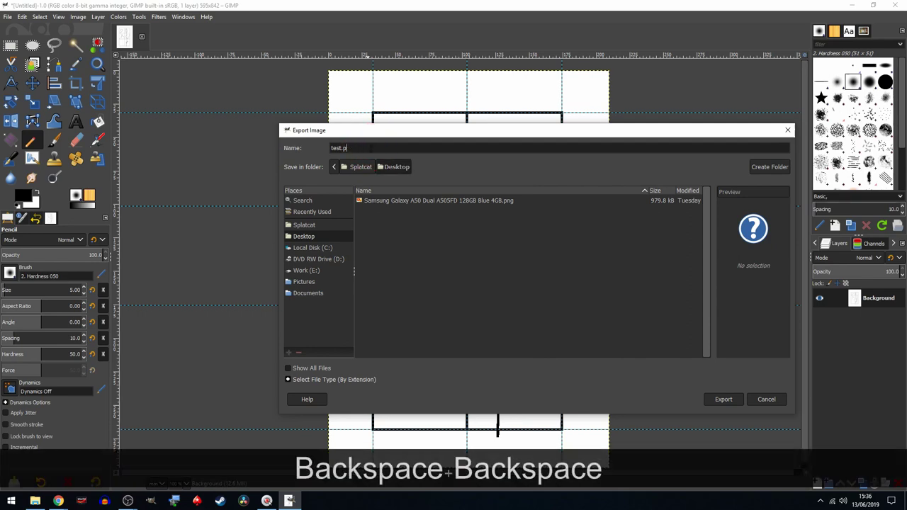
key("BackSpace")
type("jpg")
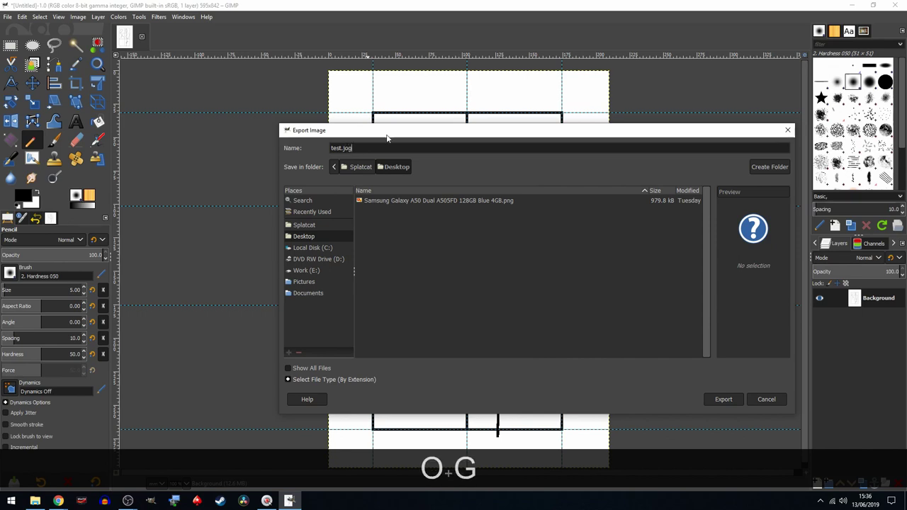
key("BackSpace")
key("BackSpace")
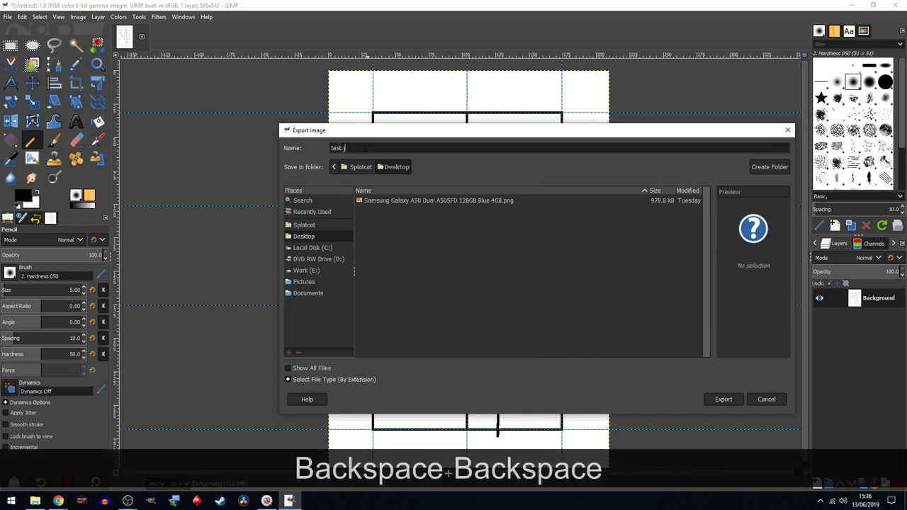
type("p")
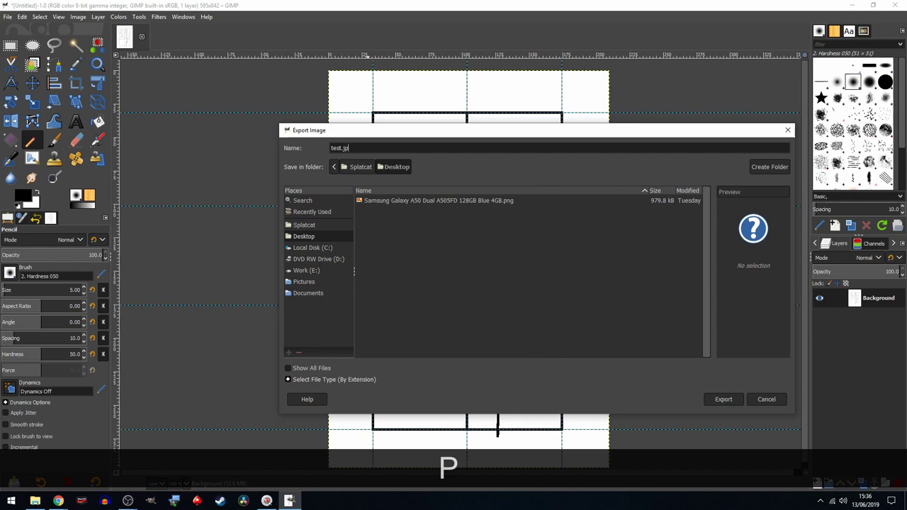
type("g")
Step: Export test.jpg with the JPEG quality set to 91
left_click(721, 400)
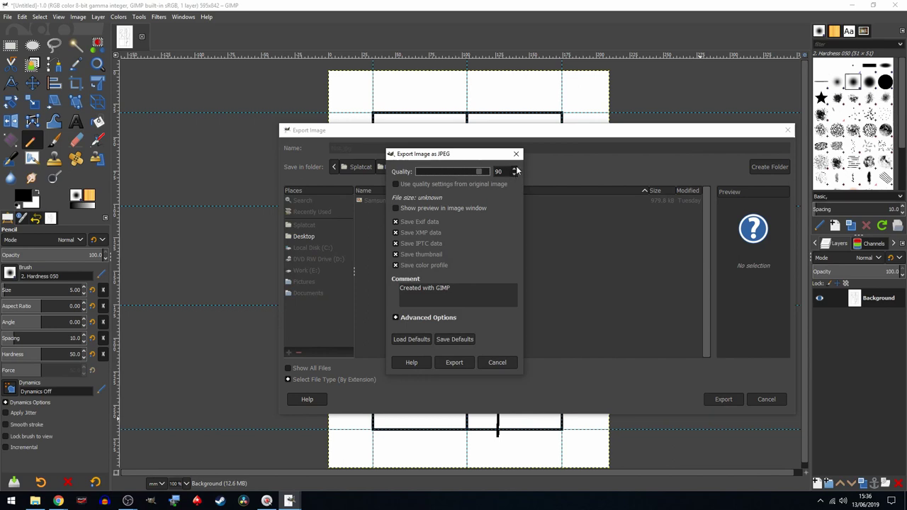
left_click(516, 170)
left_click(453, 363)
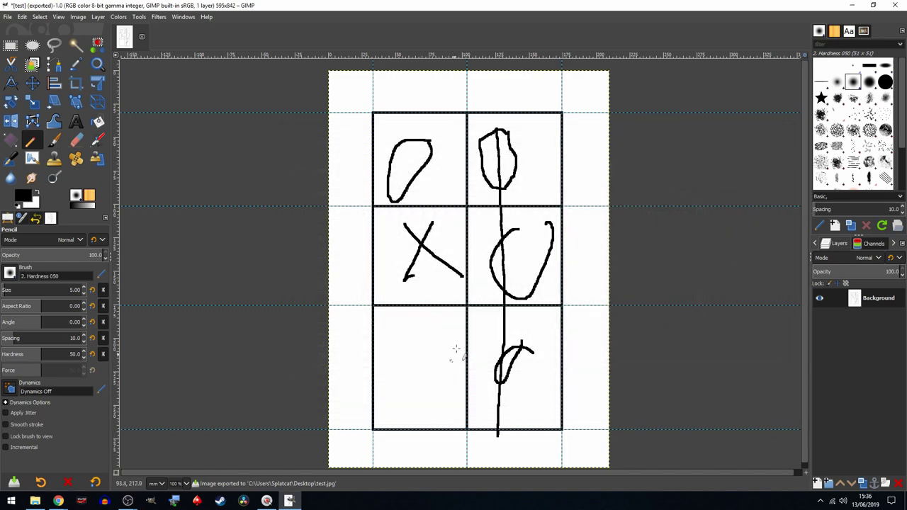
Step: Minimize GIMP and drag the test.jpg desktop icon toward the screen centre
left_click(851, 7)
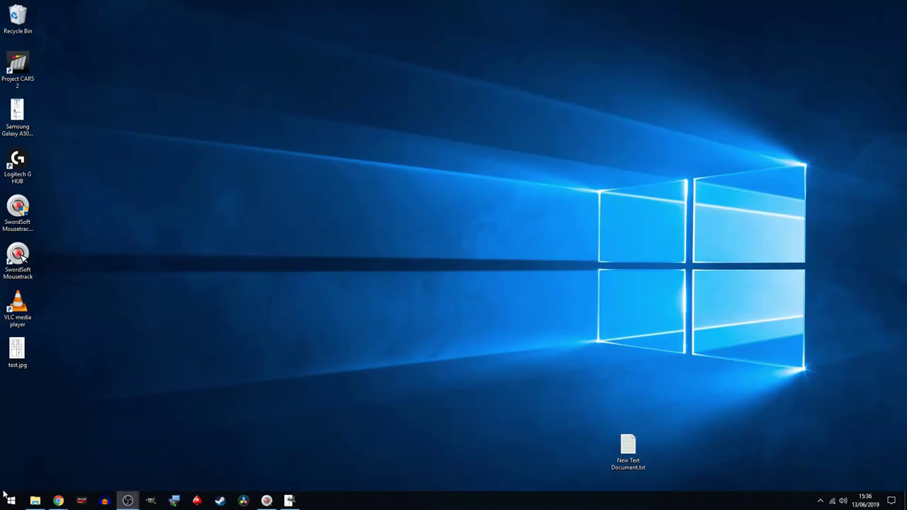
left_click_drag(21, 358, 454, 174)
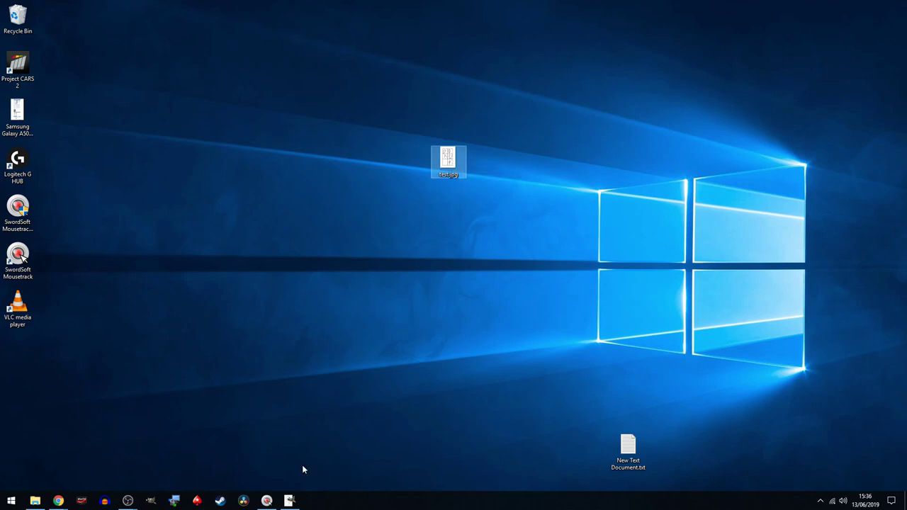
Step: Restore GIMP and use Save As to store the drawing as test.xcf on the Desktop
left_click(289, 501)
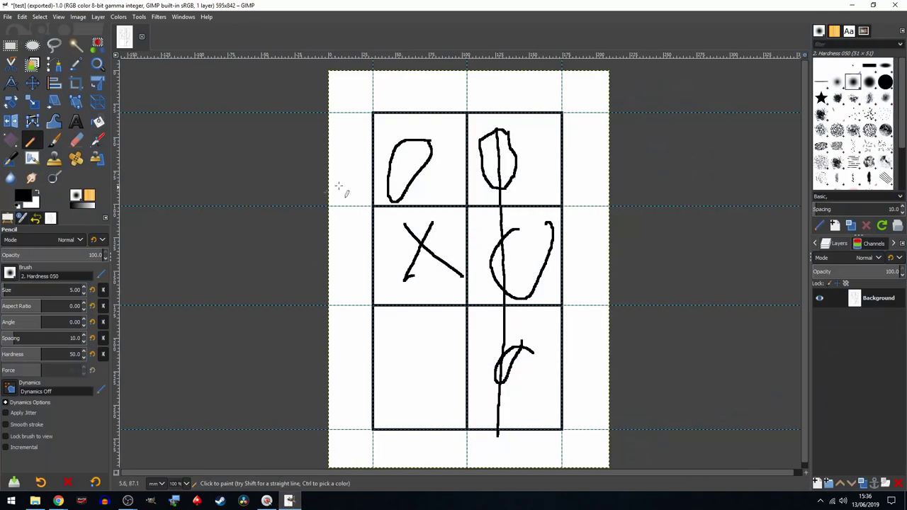
left_click(7, 17)
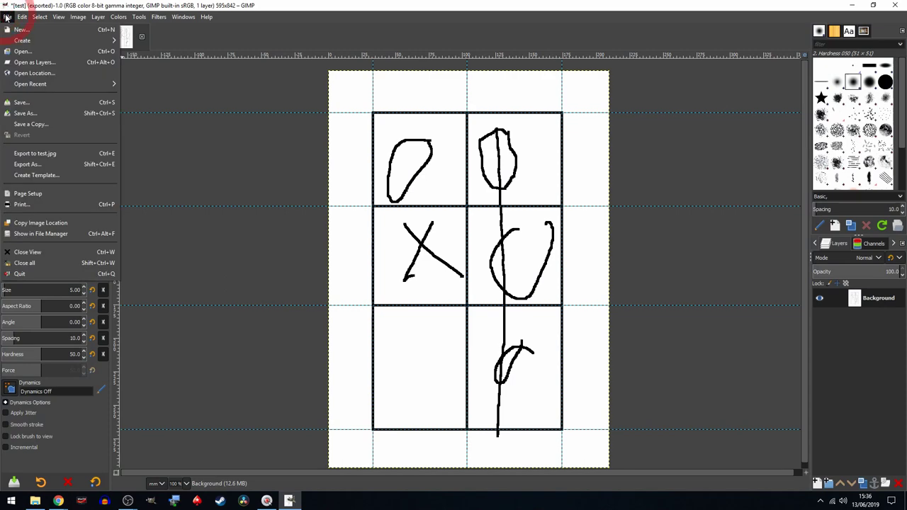
left_click(27, 115)
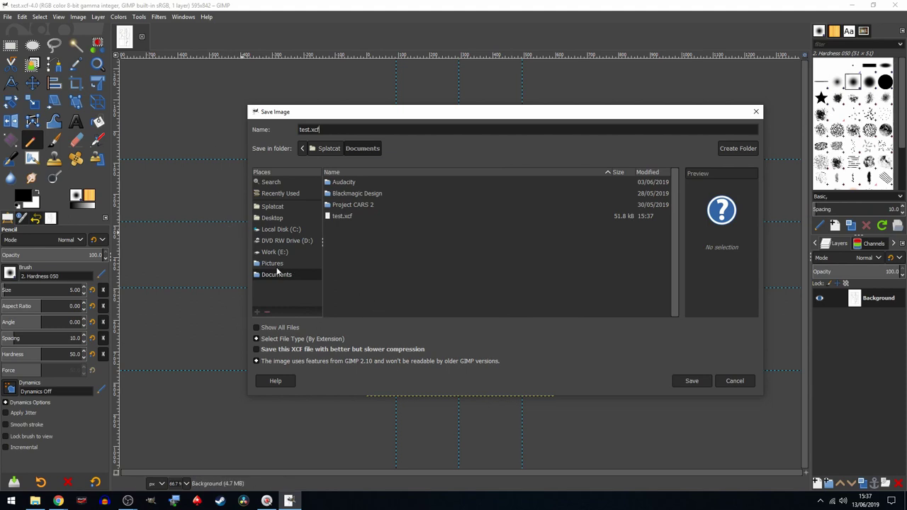
left_click(271, 218)
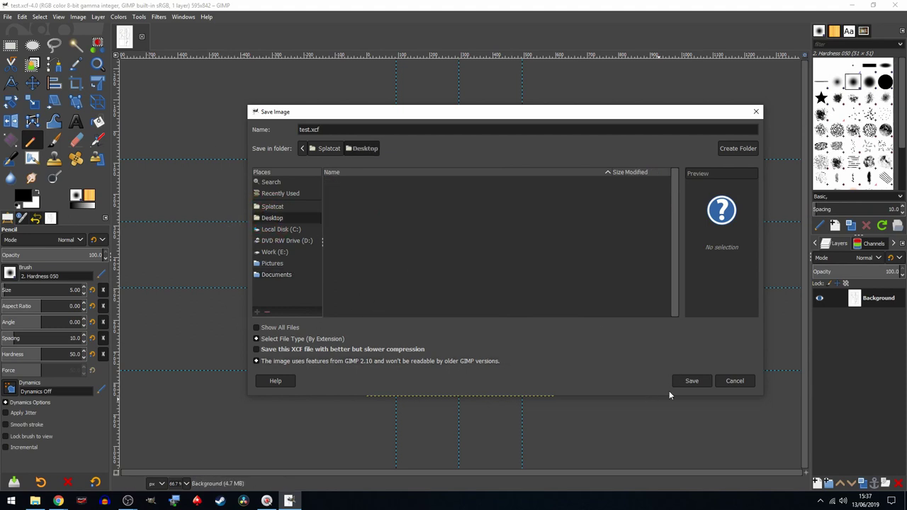
left_click(691, 381)
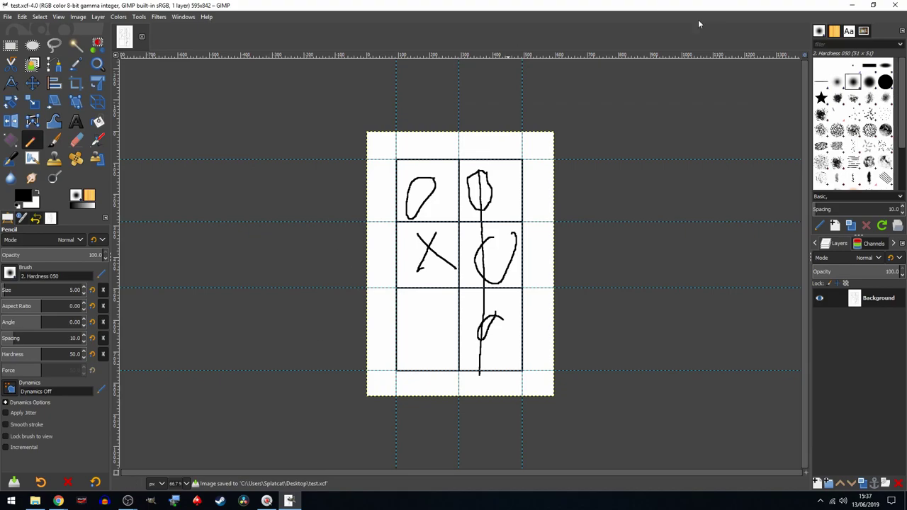
Step: Place test.xcf beside test.jpg on the desktop, reopen it in GIMP, then minimize GIMP
left_click(851, 7)
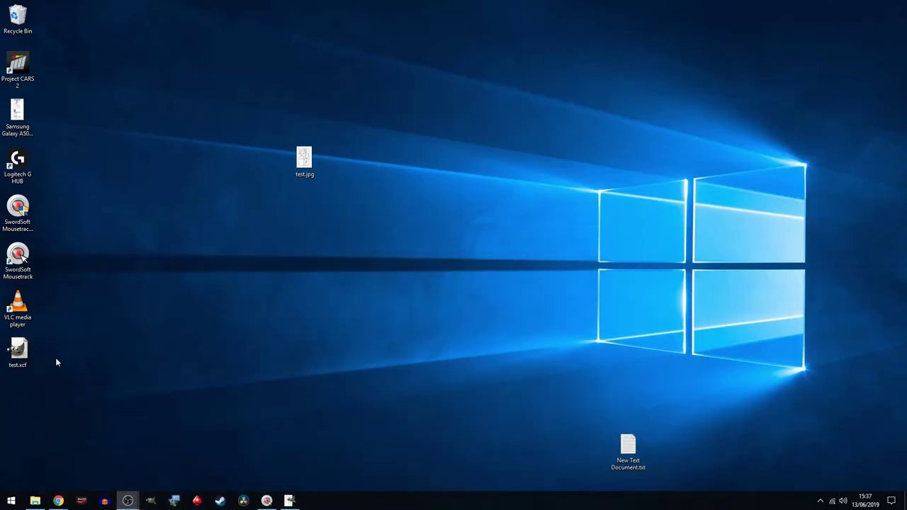
left_click_drag(20, 351, 463, 161)
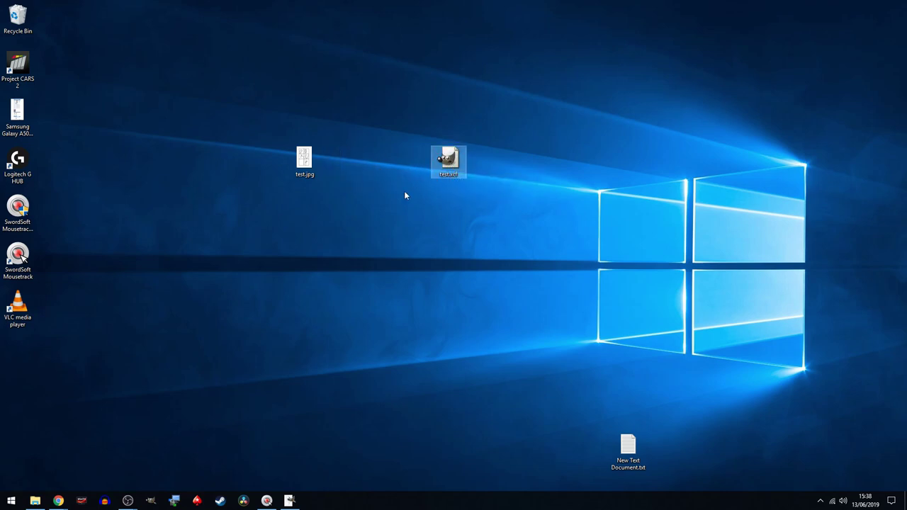
double_click(448, 165)
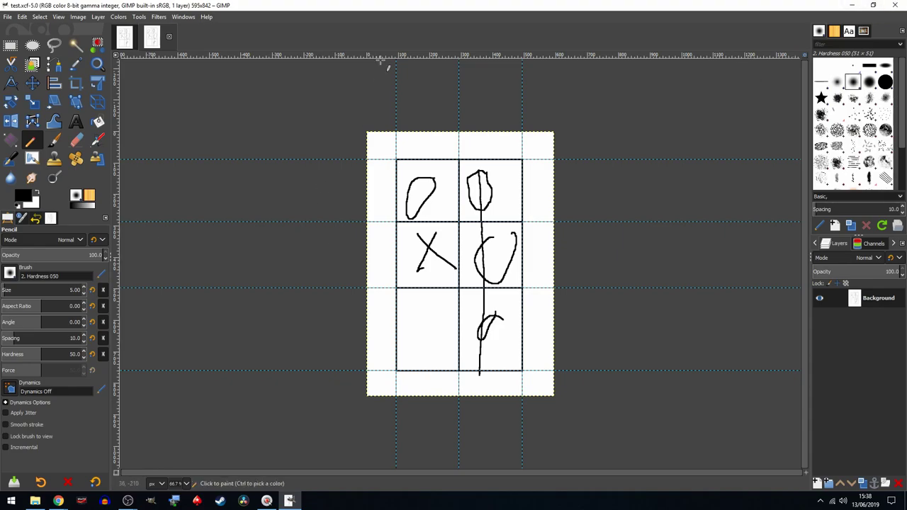
left_click(851, 5)
double_click(304, 160)
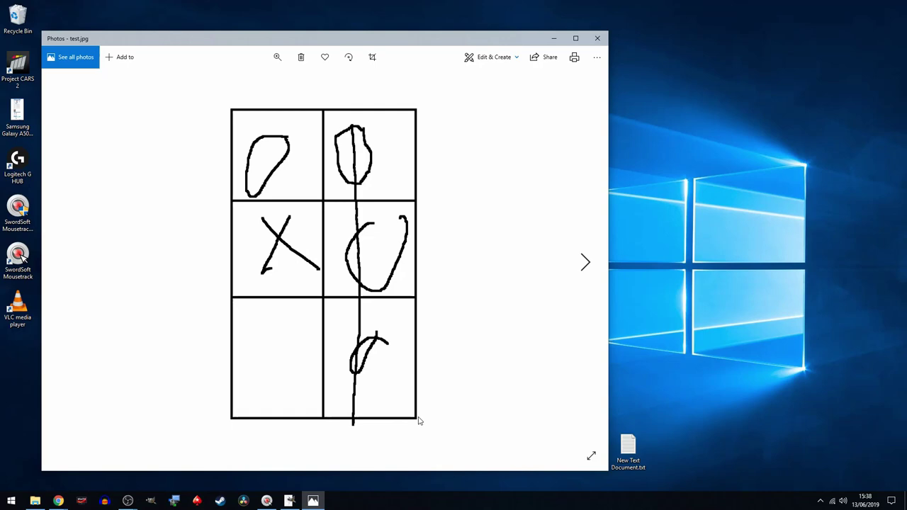
left_click_drag(286, 41, 419, 30)
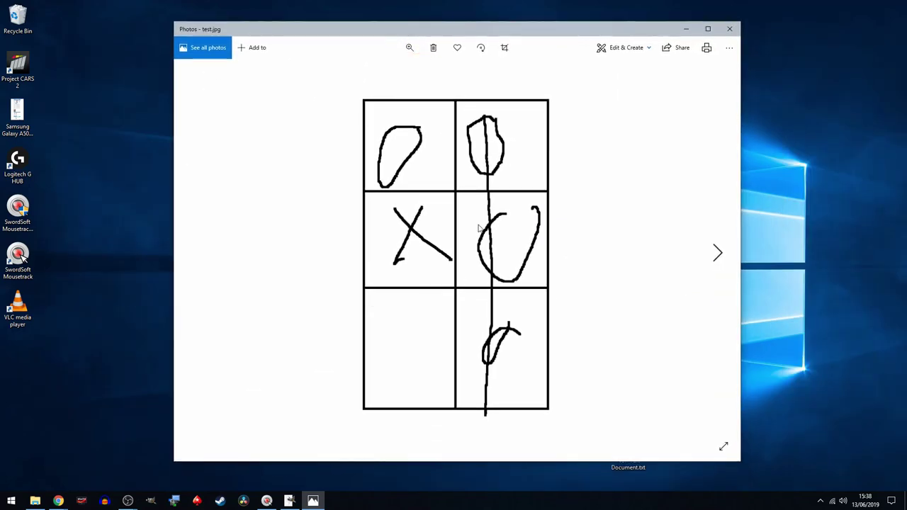
left_click(731, 29)
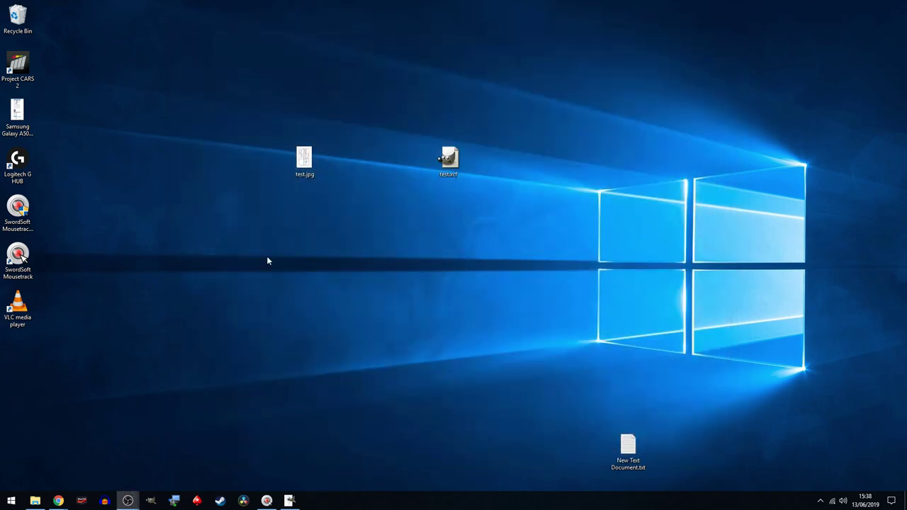
Step: Restore the GIMP window from the taskbar to show the test.xcf drawing
left_click(150, 500)
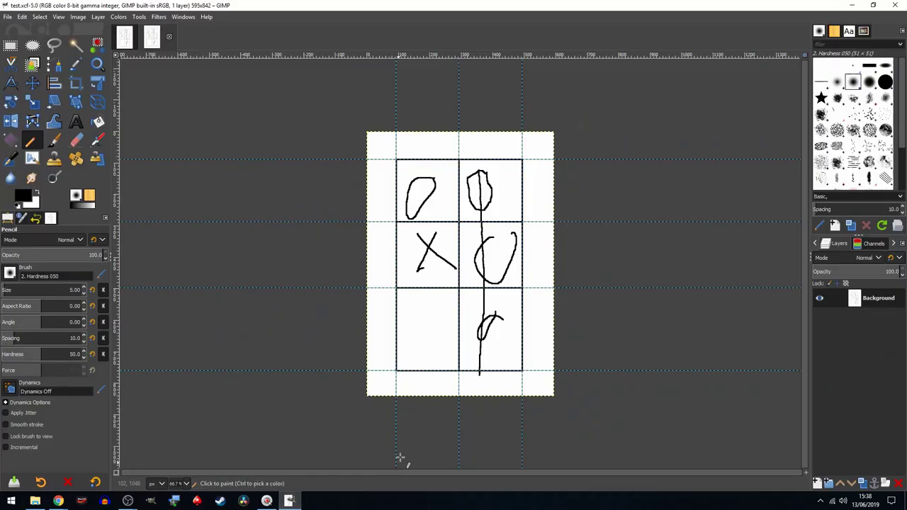